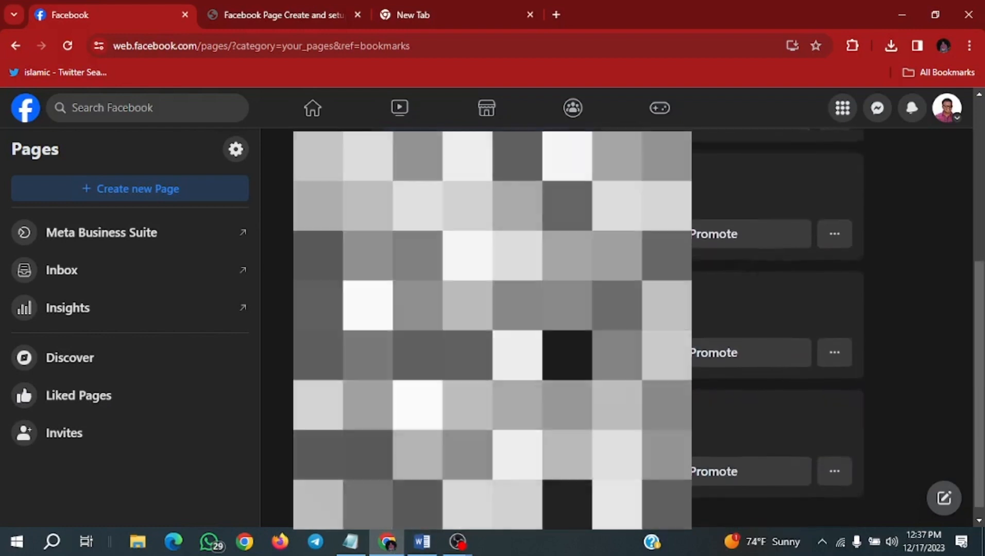
- Open the form for creating a new Page
{"action": "scroll", "coordinate": [577, 330], "scroll_direction": "up", "scroll_amount": 2}
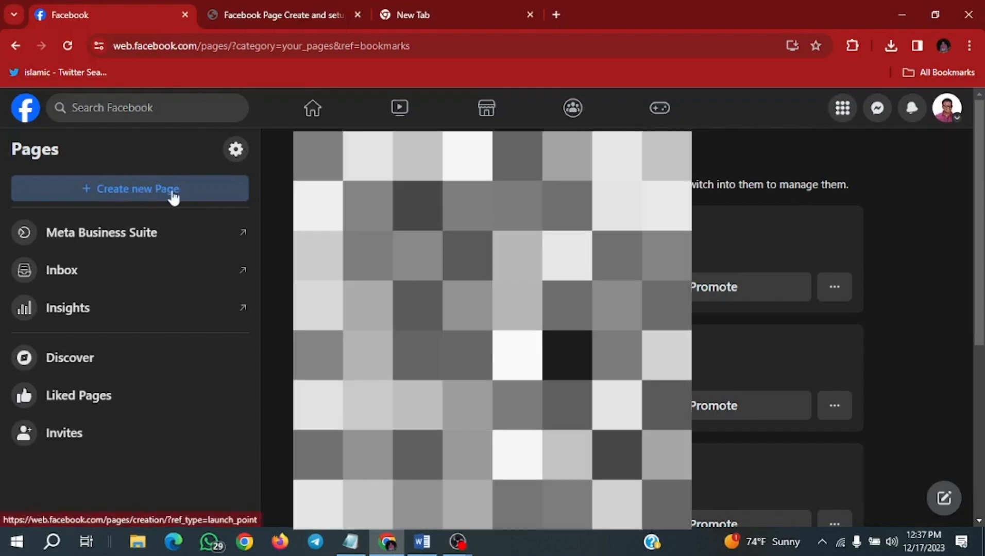
{"action": "key", "text": "Print"}
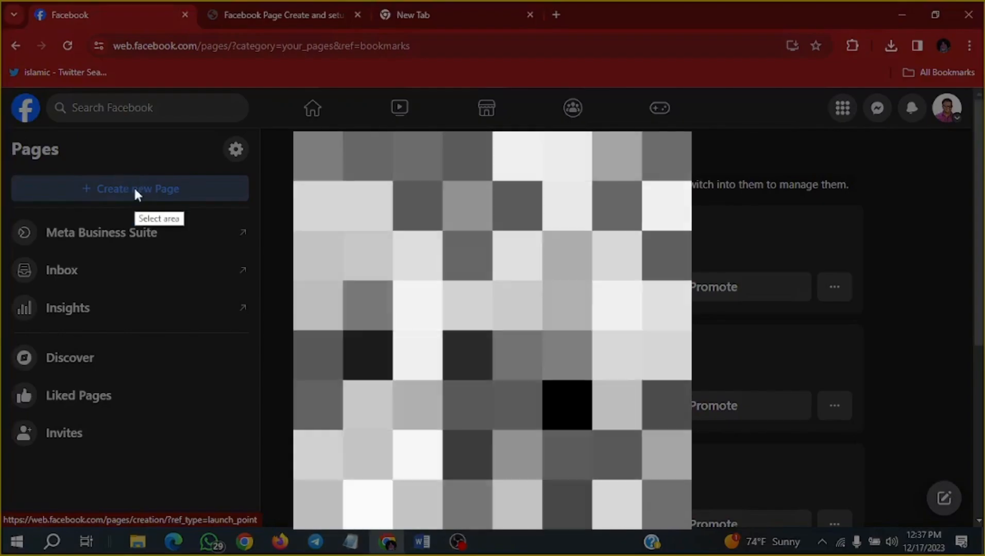
{"action": "mouse_move", "coordinate": [1, 1]}
{"action": "left_mouse_down"}
{"action": "mouse_move", "coordinate": [342, 112]}
{"action": "mouse_move", "coordinate": [982, 554]}
{"action": "left_mouse_up"}
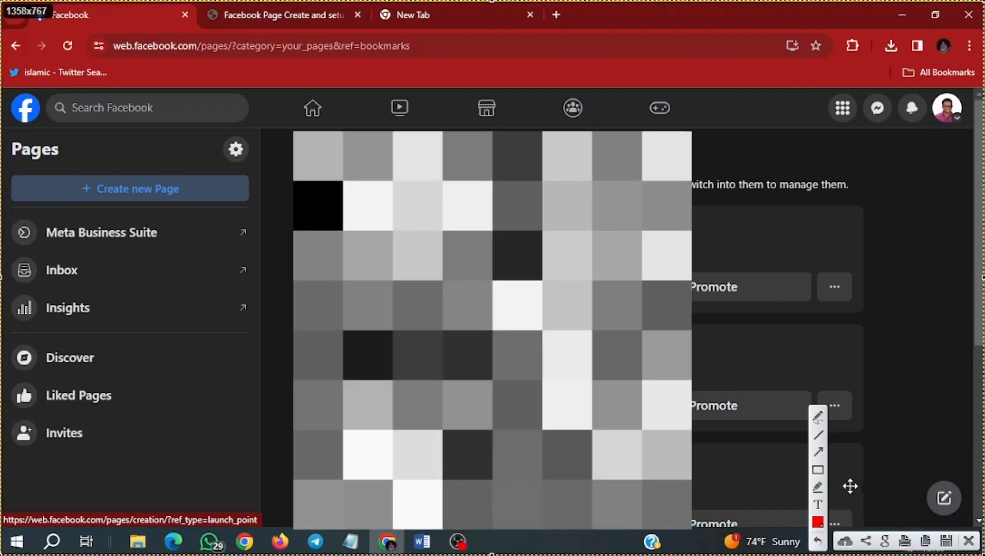
{"action": "left_click", "coordinate": [818, 471]}
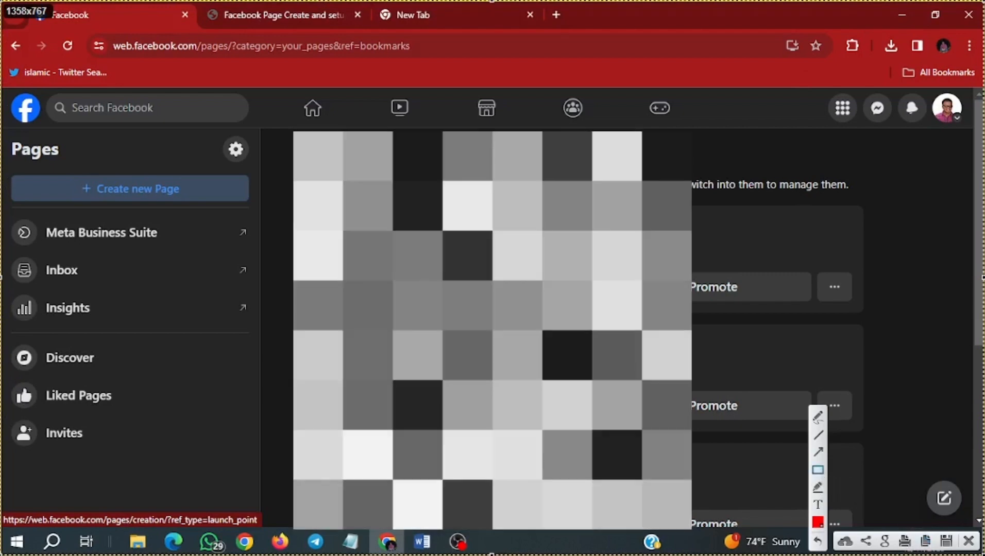
{"action": "mouse_move", "coordinate": [1, 162]}
{"action": "left_mouse_down"}
{"action": "mouse_move", "coordinate": [157, 202]}
{"action": "mouse_move", "coordinate": [250, 208]}
{"action": "left_mouse_up"}
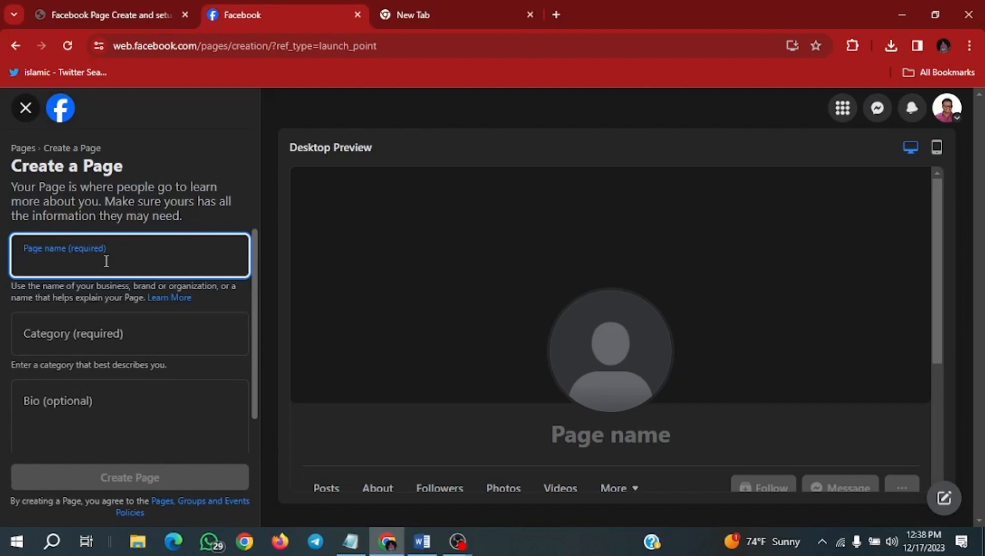
- Enter Sports Collection as the page name
{"action": "type", "text": "Sports"}
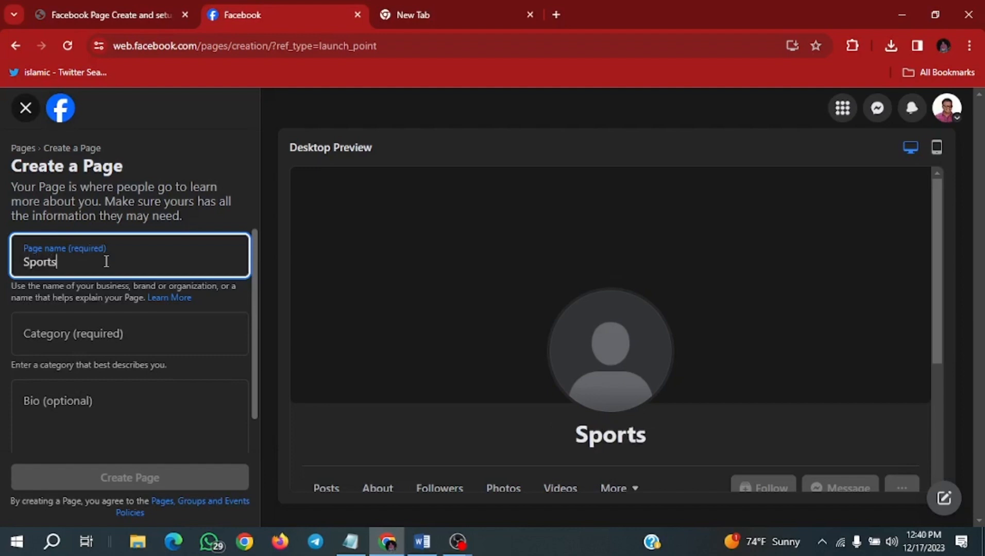
{"action": "type", "text": " Coll"}
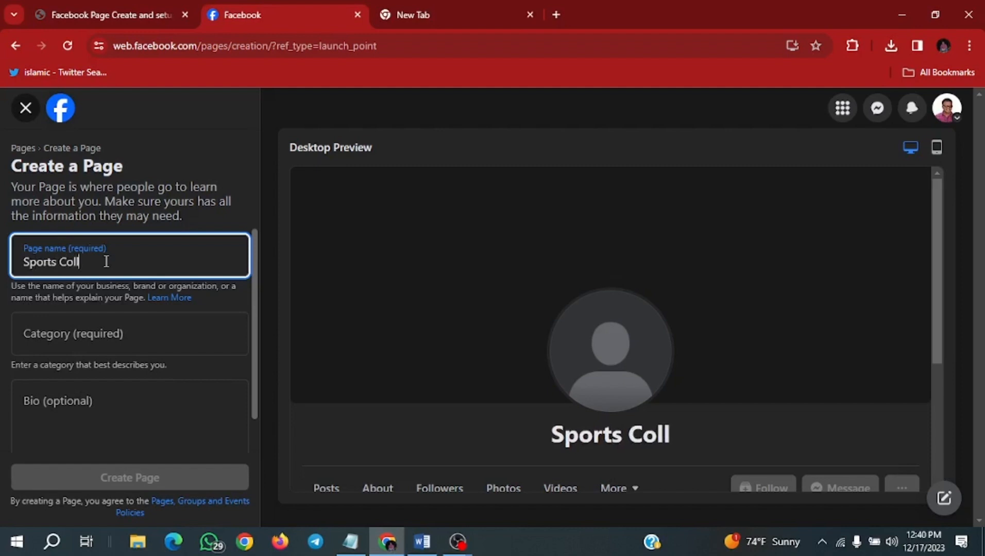
{"action": "type", "text": "ection"}
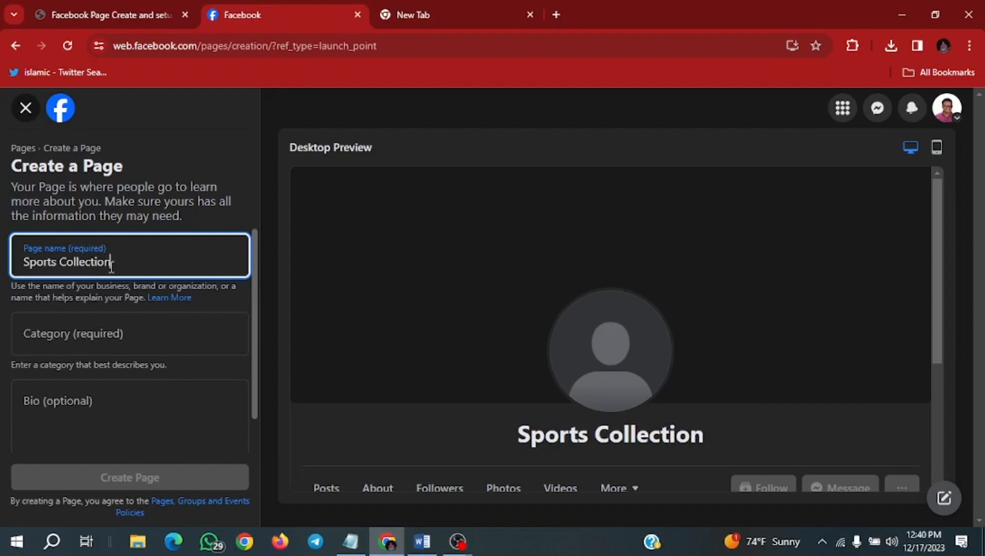
- Add Sports as the page's first category
{"action": "left_click", "coordinate": [129, 337]}
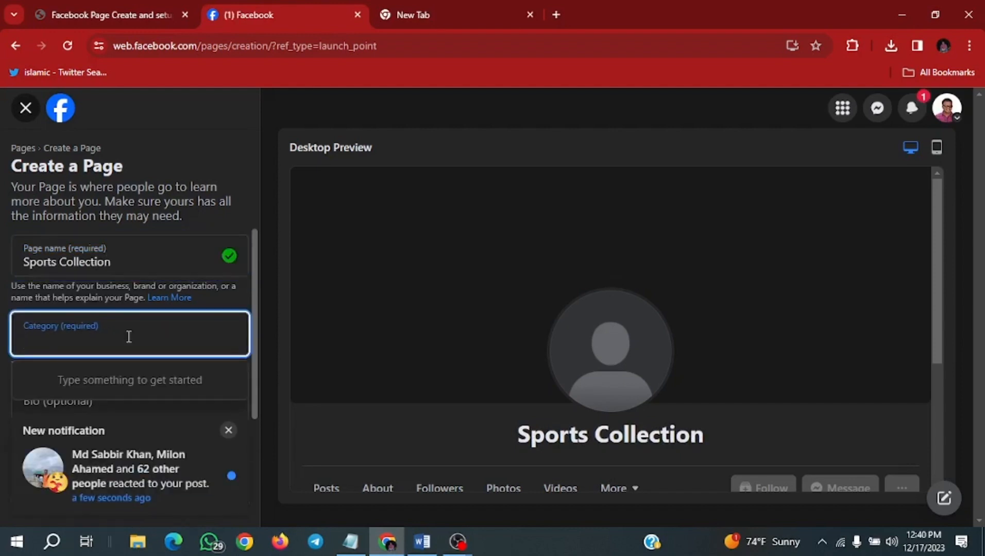
{"action": "type", "text": "Sp"}
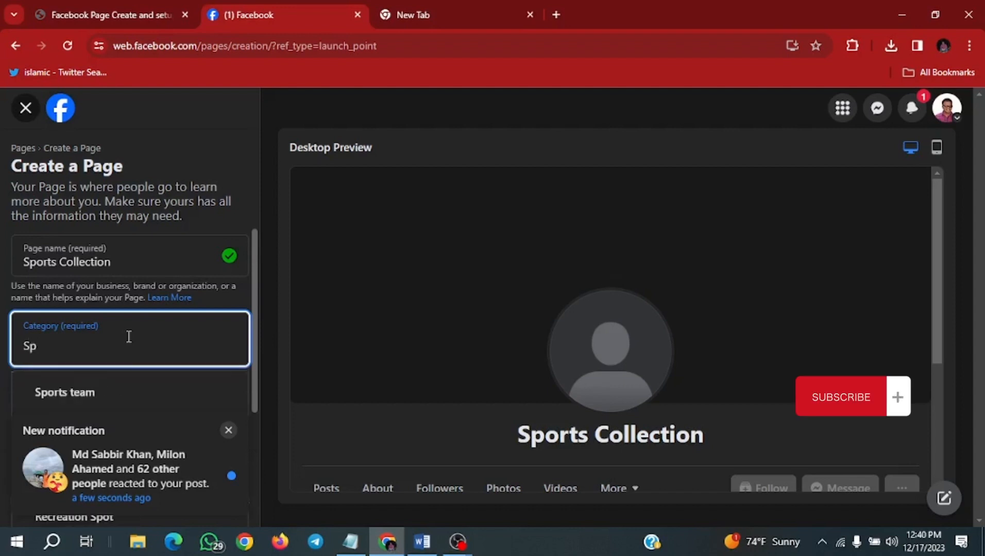
{"action": "type", "text": "o"}
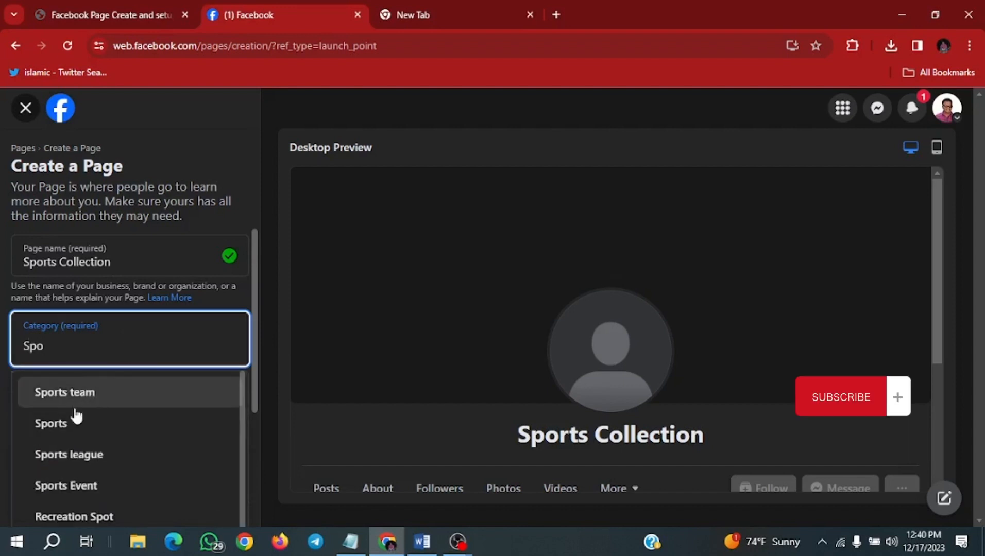
{"action": "left_click", "coordinate": [67, 424]}
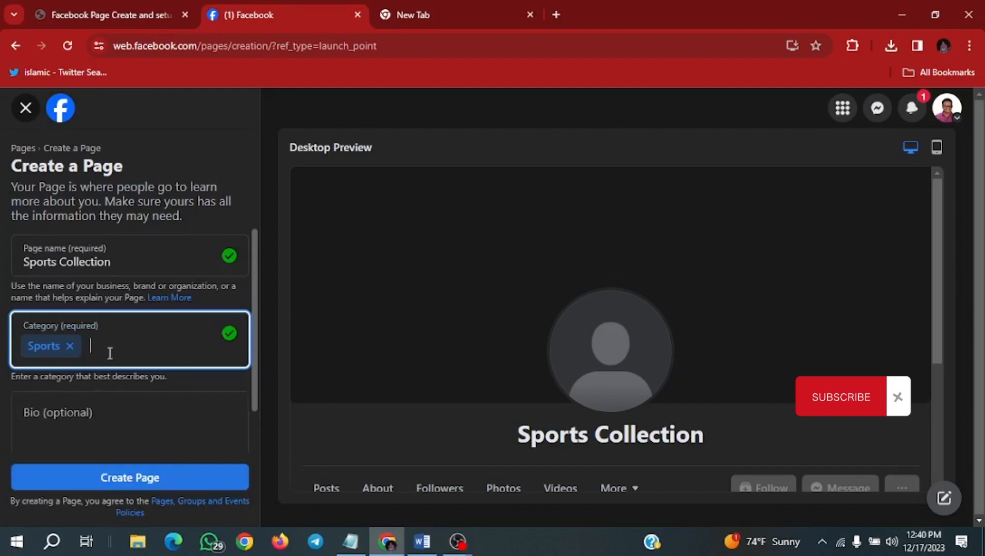
- Add Sports Event as a second page category
{"action": "scroll", "coordinate": [166, 336], "scroll_direction": "down", "scroll_amount": 1}
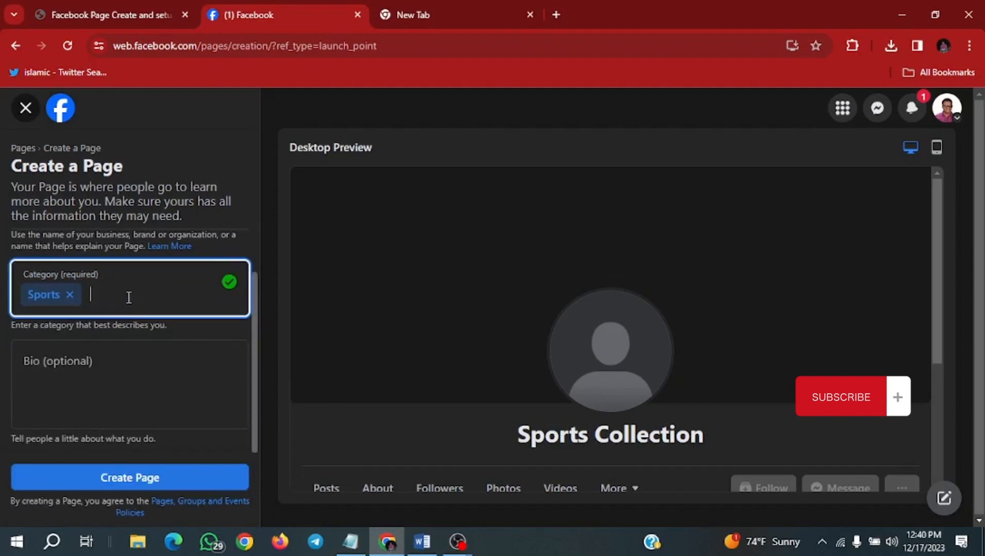
{"action": "type", "text": "Spor"}
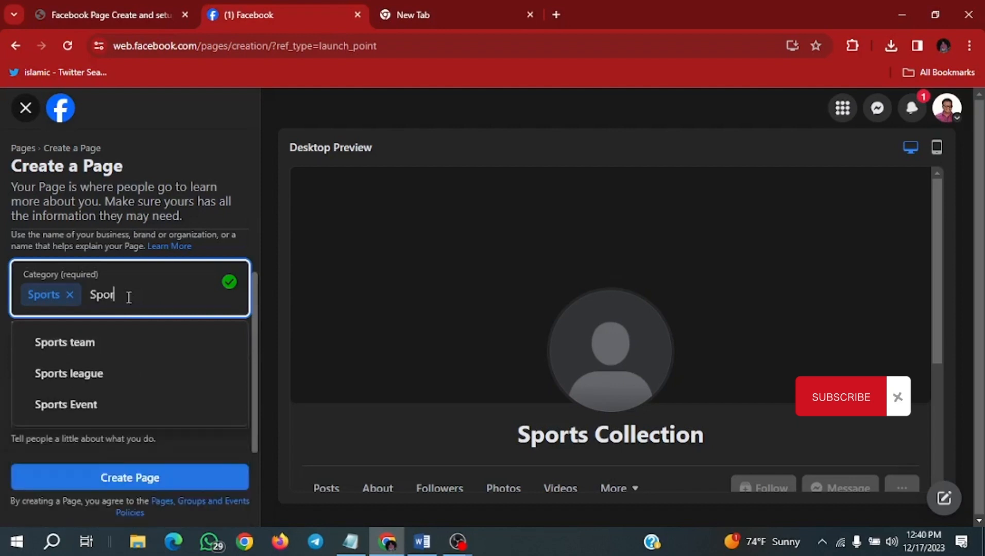
{"action": "type", "text": "ts"}
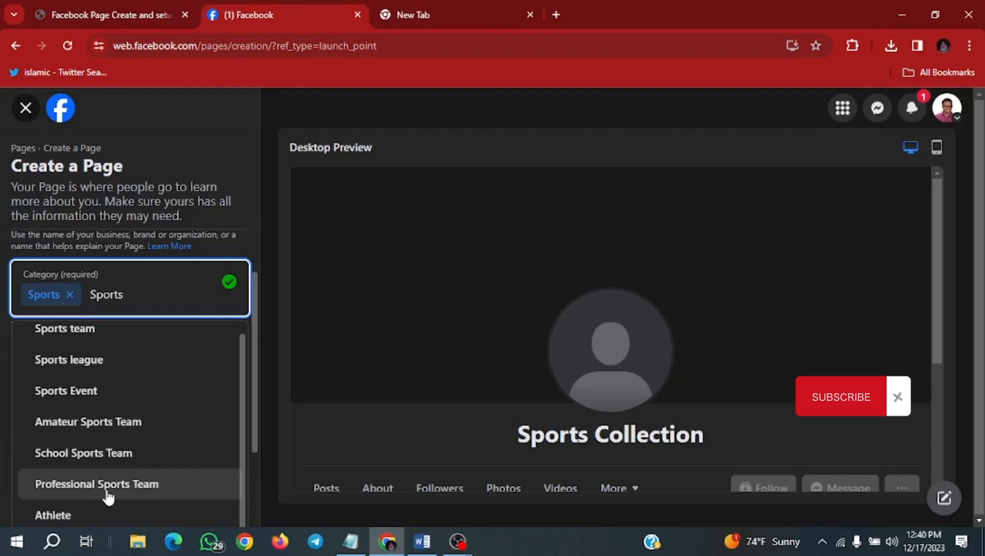
{"action": "scroll", "coordinate": [118, 430], "scroll_direction": "up", "scroll_amount": 1}
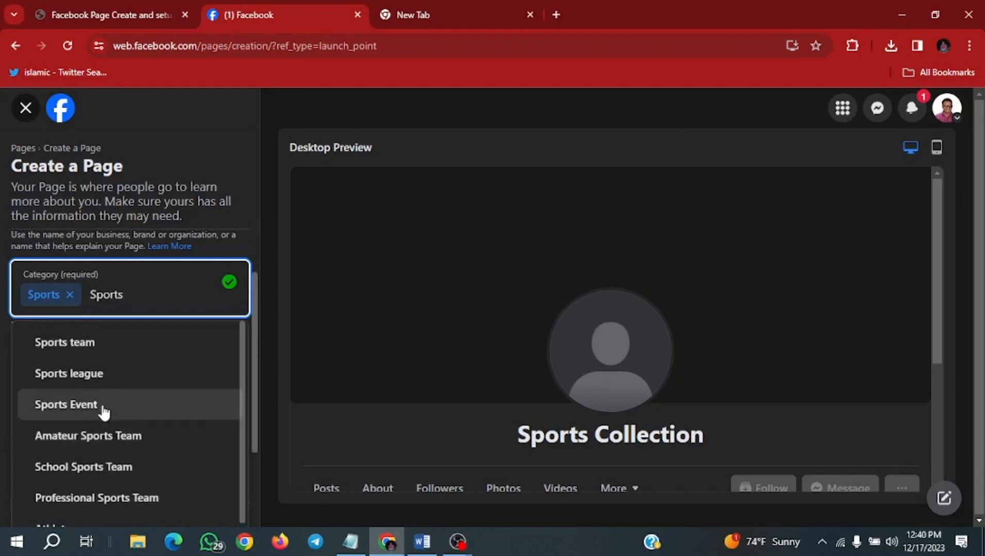
{"action": "left_click", "coordinate": [103, 406]}
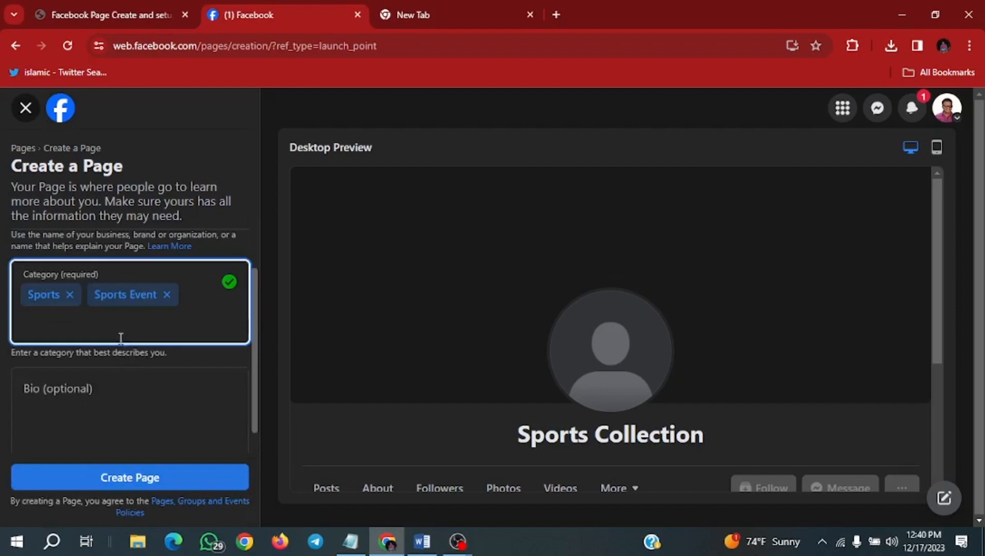
- Add Athlete as a third page category
{"action": "type", "text": "Ath"}
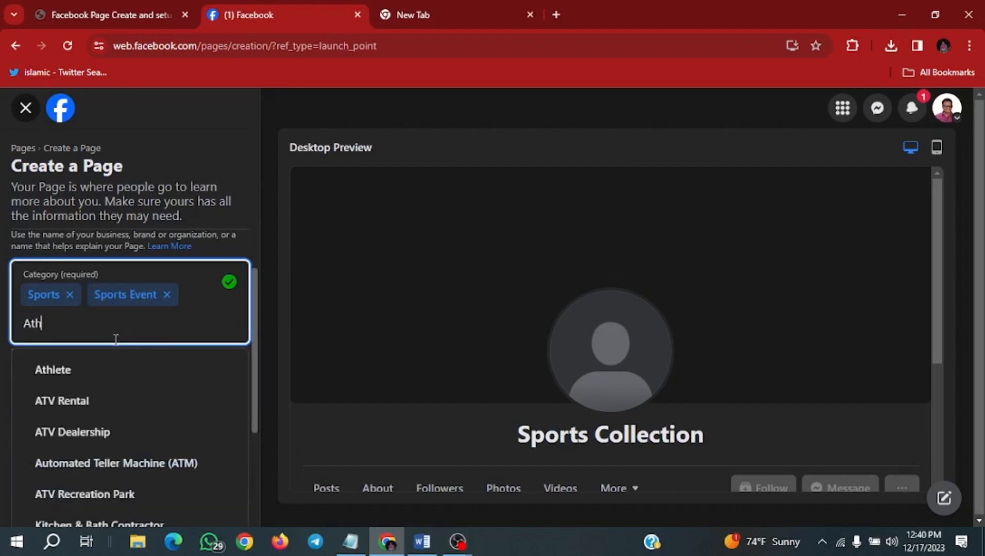
{"action": "left_click", "coordinate": [95, 367]}
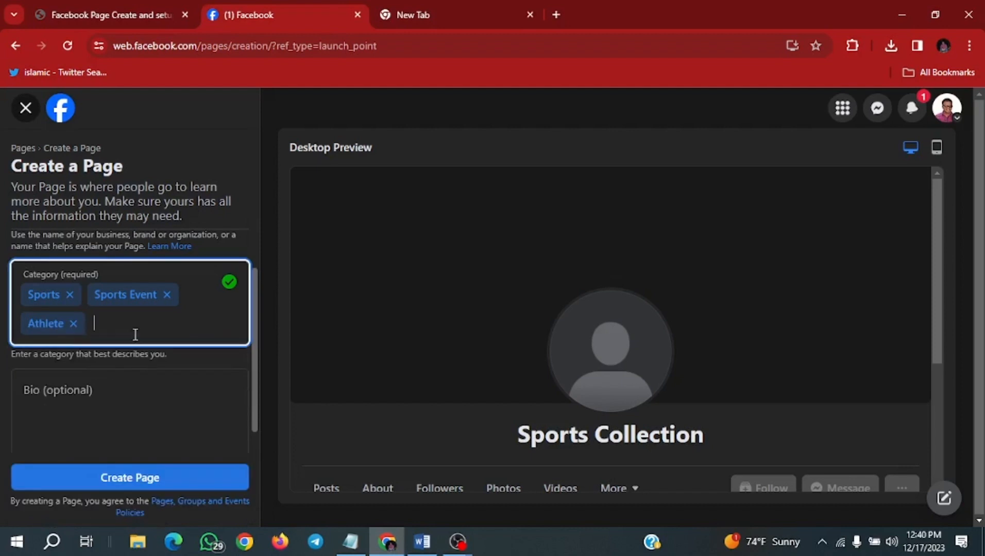
{"action": "type", "text": "Tea"}
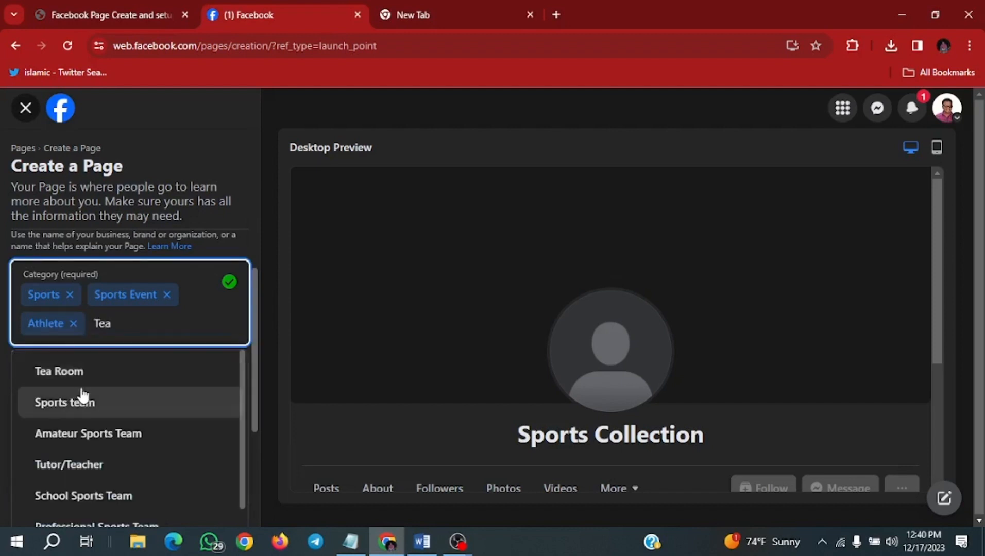
{"action": "left_click", "coordinate": [110, 405]}
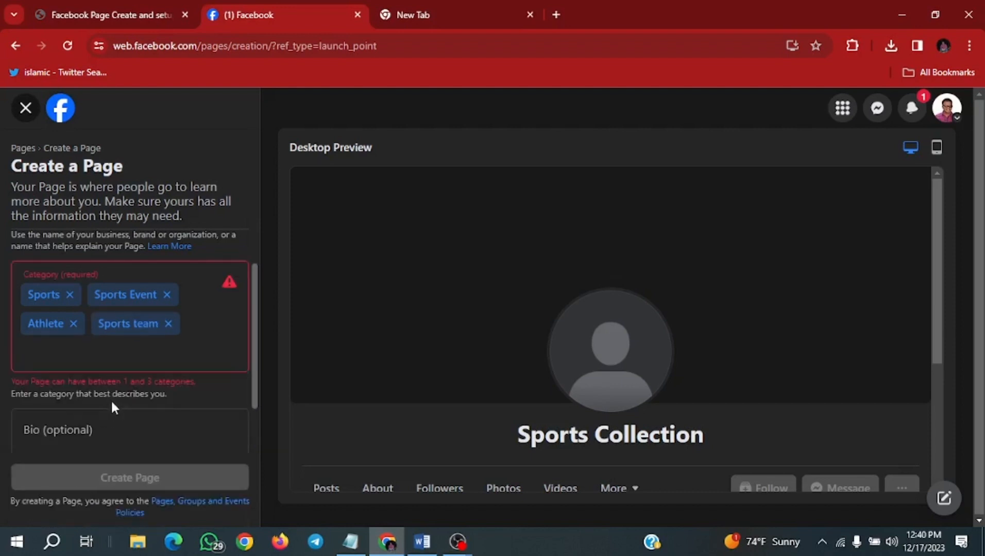
{"action": "left_click", "coordinate": [167, 324]}
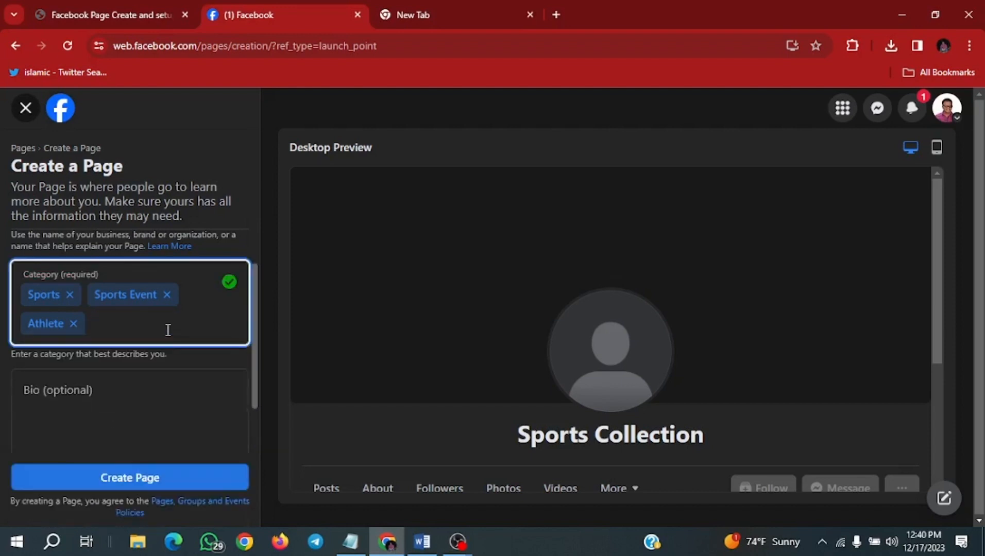
- Write the bio 'We believe in Quality. To buy your fashionable and comfortable sports products stay with Us.' and create the Page
{"action": "scroll", "coordinate": [165, 334], "scroll_direction": "down", "scroll_amount": 1}
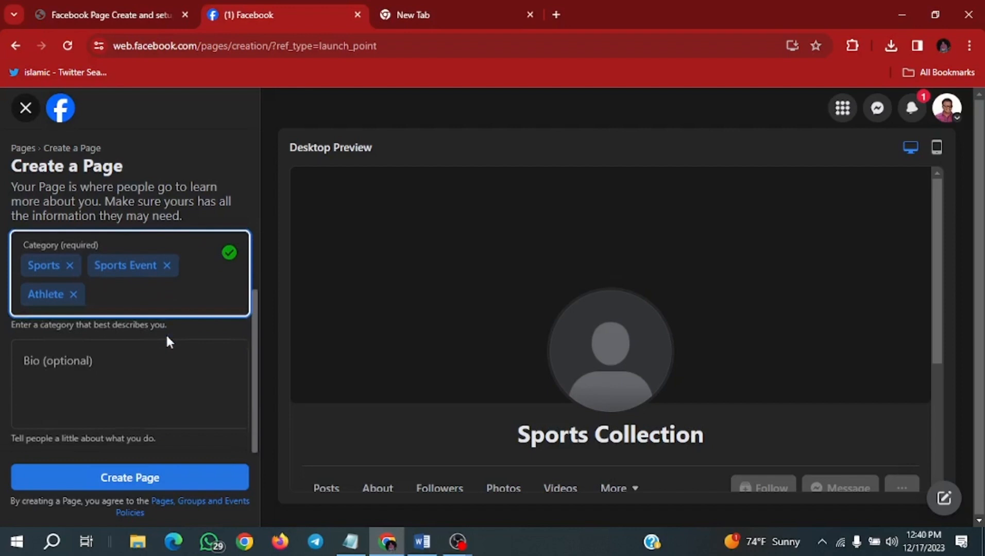
{"action": "left_click", "coordinate": [133, 359]}
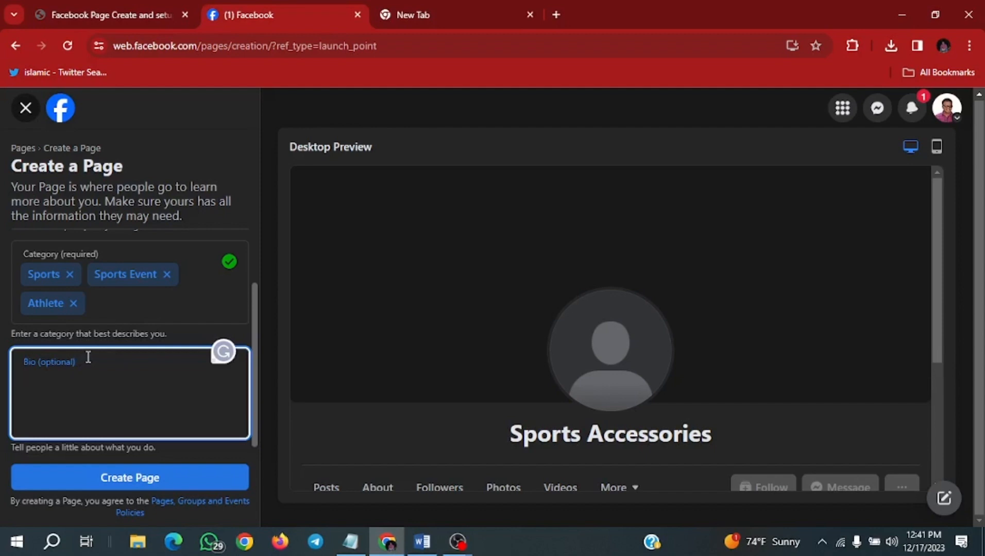
{"action": "scroll", "coordinate": [101, 368], "scroll_direction": "up", "scroll_amount": 1}
{"action": "scroll", "coordinate": [118, 374], "scroll_direction": "down", "scroll_amount": 2}
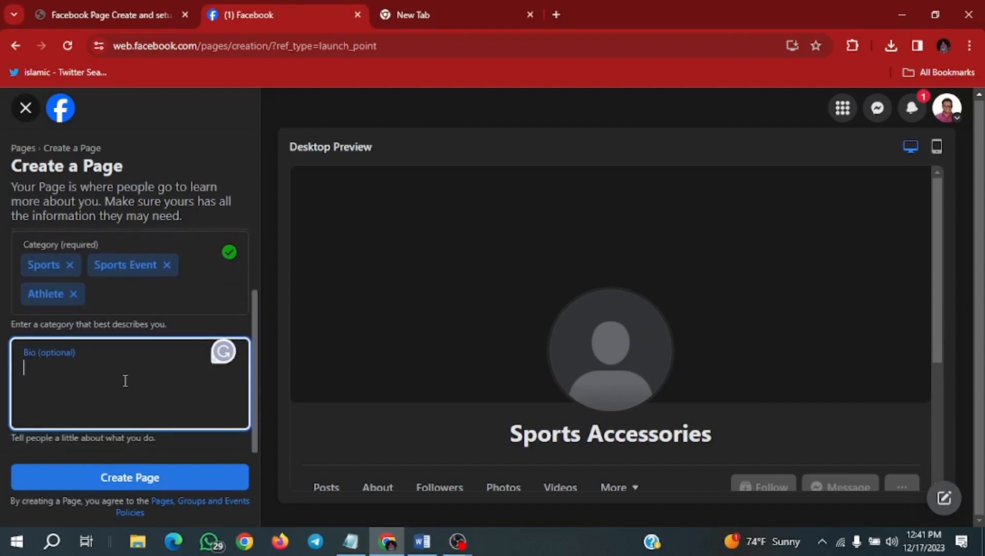
{"action": "type", "text": "We "}
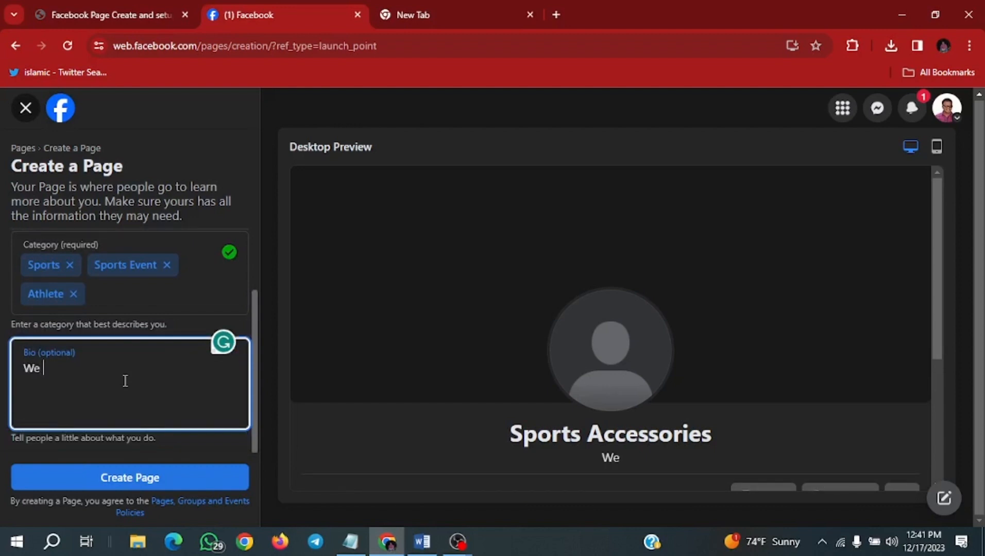
{"action": "type", "text": "bl"}
{"action": "key", "text": "BackSpace"}
{"action": "type", "text": "elieve in Quality to buy your fashionable and comfortable sports products stay with Us. #Happy"}
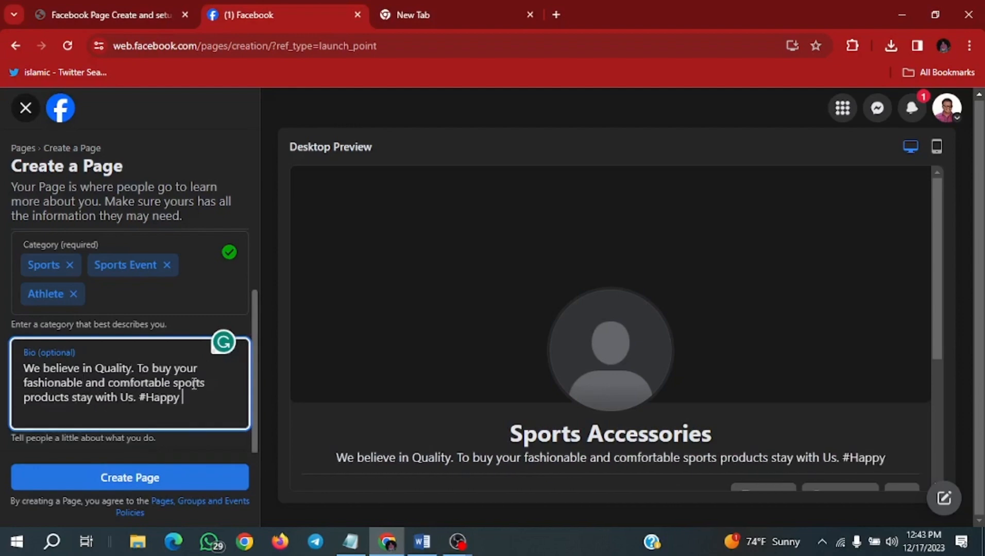
{"action": "key", "text": "BackSpace"}
{"action": "key", "text": "BackSpace"}
{"action": "key", "text": "BackSpace"}
{"action": "key", "text": "BackSpace"}
{"action": "key", "text": "BackSpace"}
{"action": "key", "text": "BackSpace"}
{"action": "left_click", "coordinate": [130, 478]}
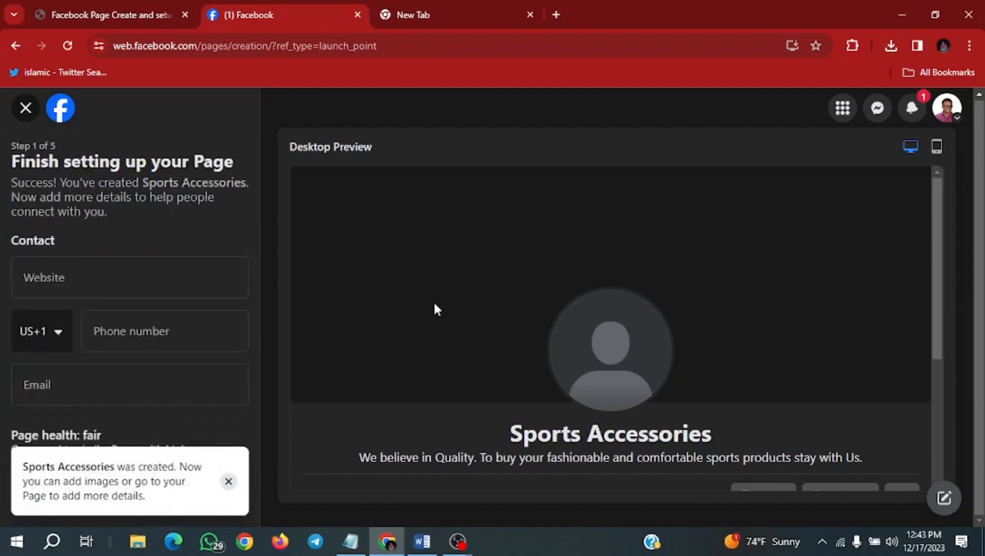
- Scroll through the page setup fields for contact, location and hours
{"action": "scroll", "coordinate": [433, 301], "scroll_direction": "down", "scroll_amount": 4}
{"action": "scroll", "coordinate": [116, 335], "scroll_direction": "down", "scroll_amount": 3}
{"action": "scroll", "coordinate": [115, 326], "scroll_direction": "up", "scroll_amount": 2}
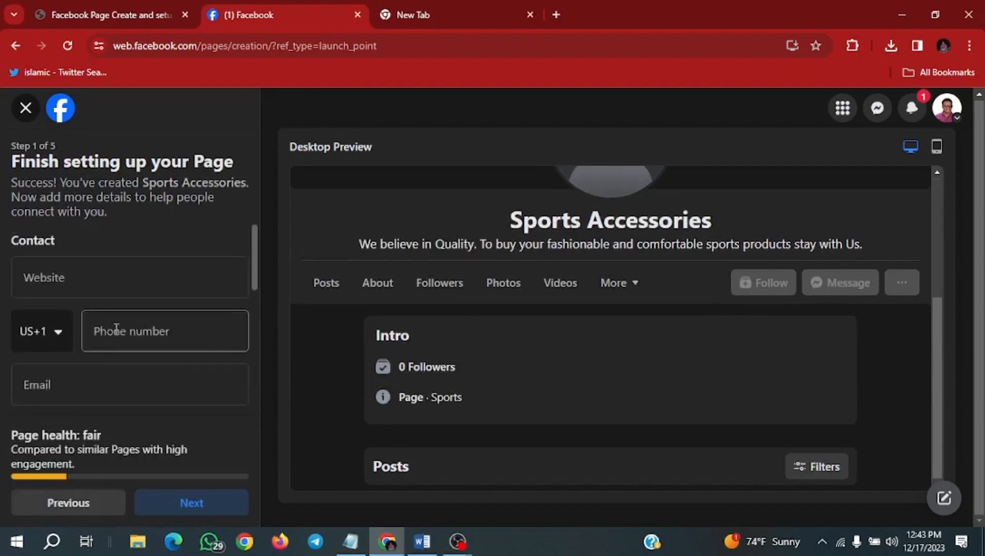
{"action": "scroll", "coordinate": [91, 299], "scroll_direction": "down", "scroll_amount": 3}
{"action": "left_click", "coordinate": [99, 318]}
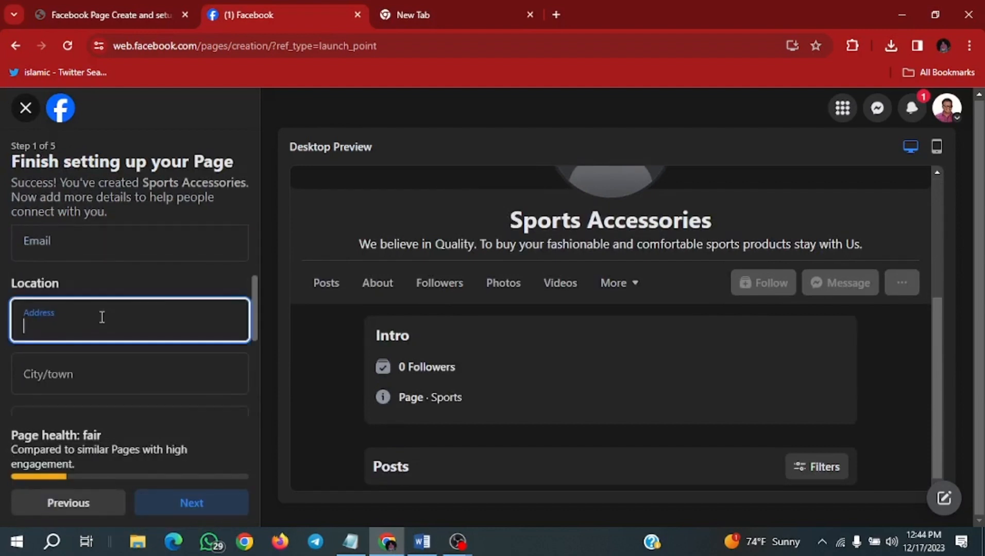
{"action": "scroll", "coordinate": [99, 318], "scroll_direction": "down", "scroll_amount": 3}
{"action": "scroll", "coordinate": [98, 248], "scroll_direction": "down", "scroll_amount": 2}
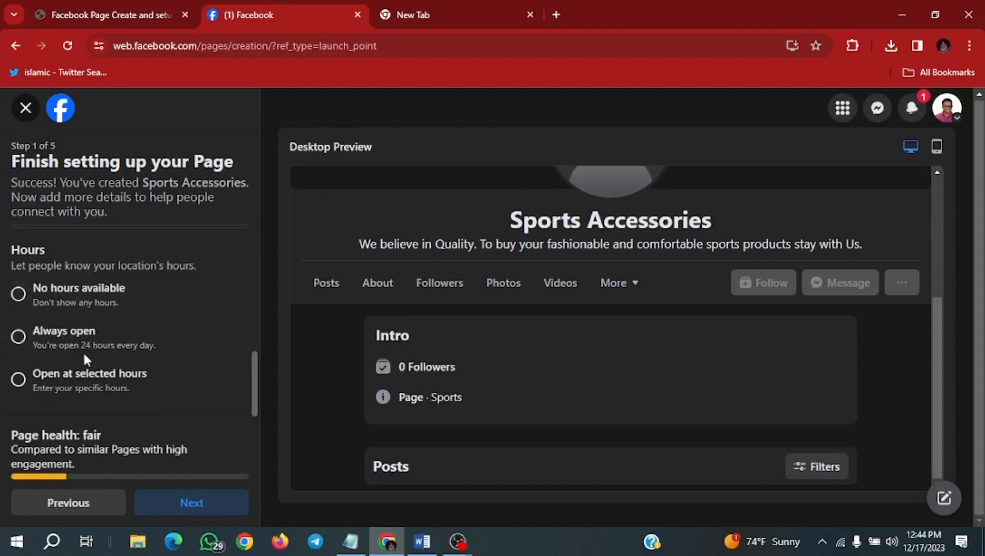
{"action": "scroll", "coordinate": [85, 349], "scroll_direction": "up", "scroll_amount": 5}
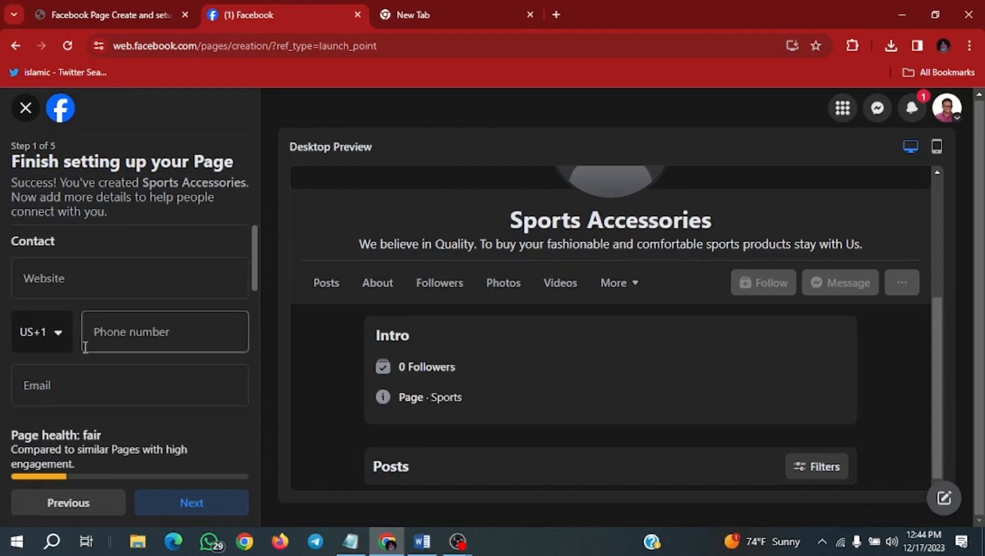
- Enter sportsaccessoried as the page's website
{"action": "left_click", "coordinate": [83, 285]}
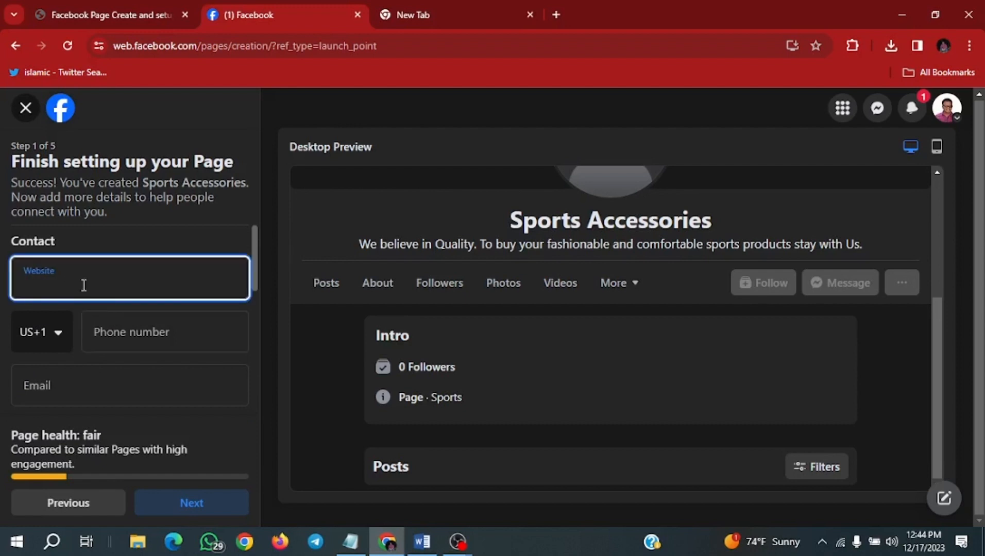
{"action": "type", "text": "sport"}
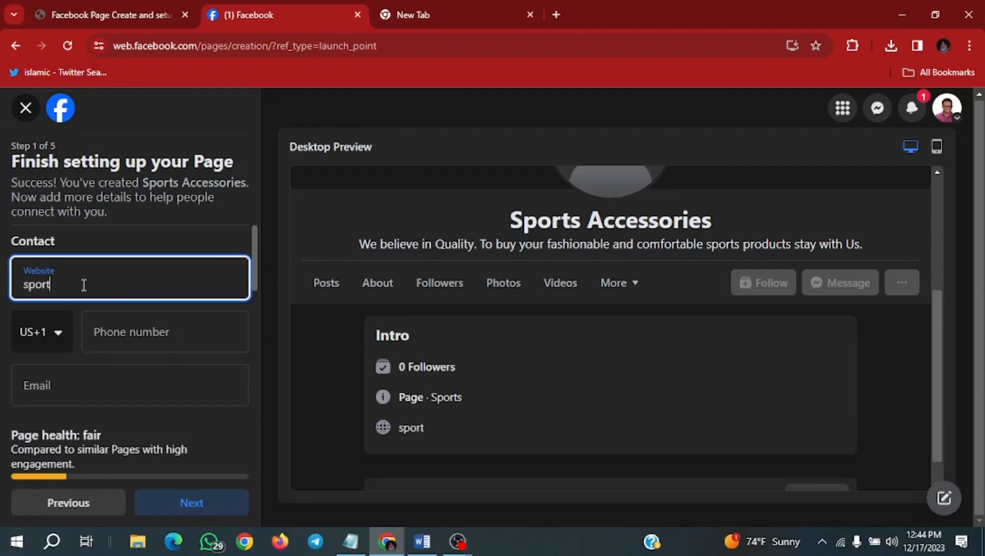
{"action": "type", "text": "saccessoried"}
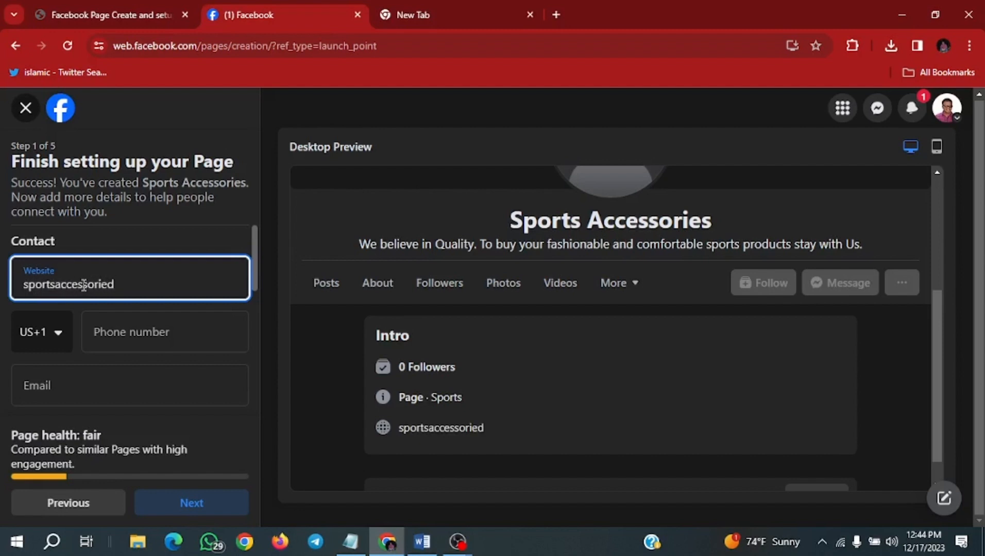
- Correct the page's website to sportsaccessories.com
{"action": "key", "text": "BackSpace"}
{"action": "type", "text": "s.com"}
- Set the phone country code to BD+880, fill in the page's phone number and e-mail, continue, and save the address
{"action": "left_click", "coordinate": [63, 339]}
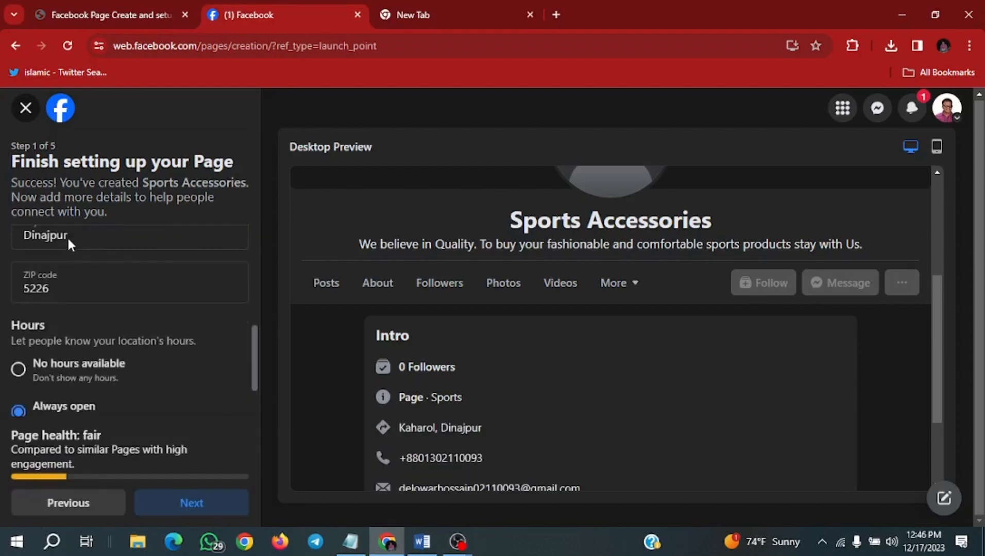
{"action": "scroll", "coordinate": [67, 237], "scroll_direction": "up", "scroll_amount": 4}
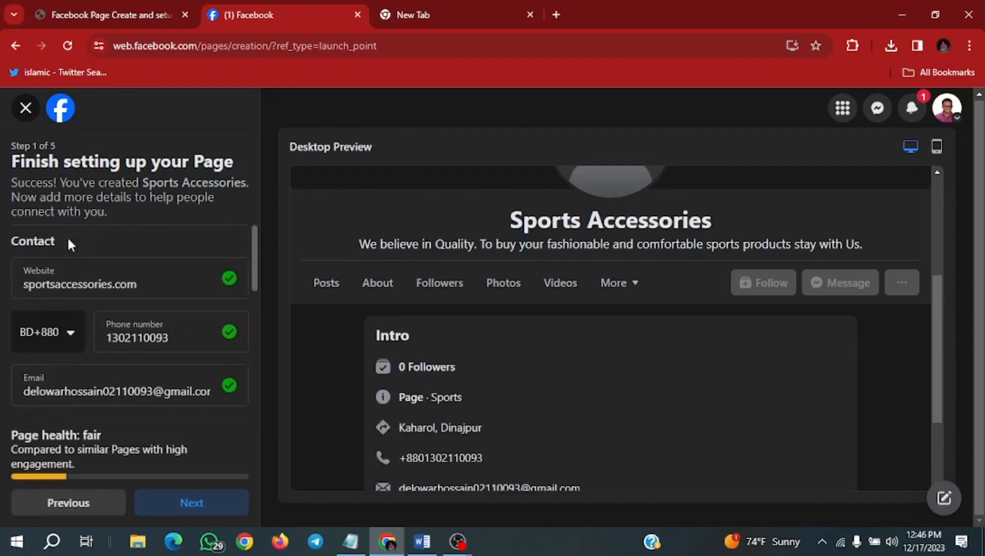
{"action": "left_click", "coordinate": [103, 282]}
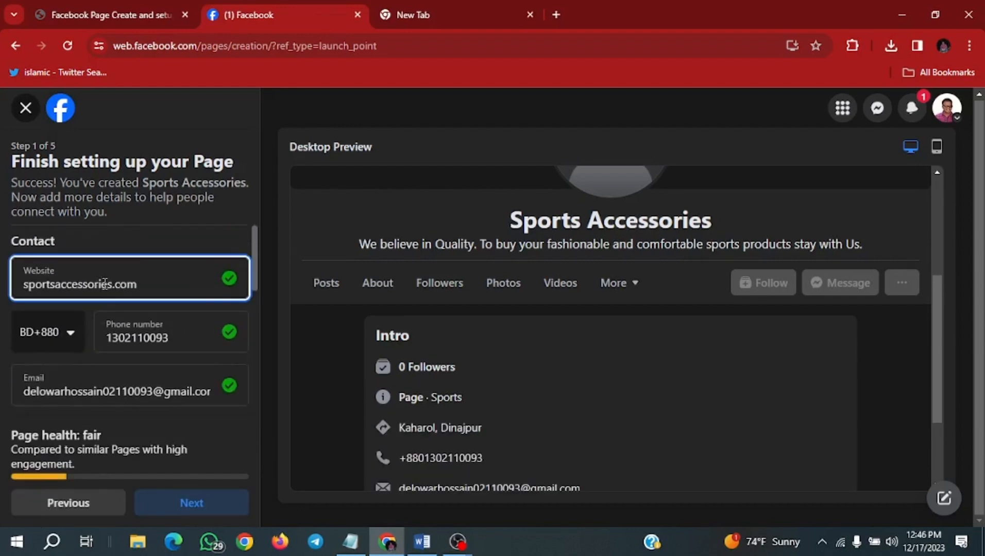
{"action": "left_click", "coordinate": [241, 499]}
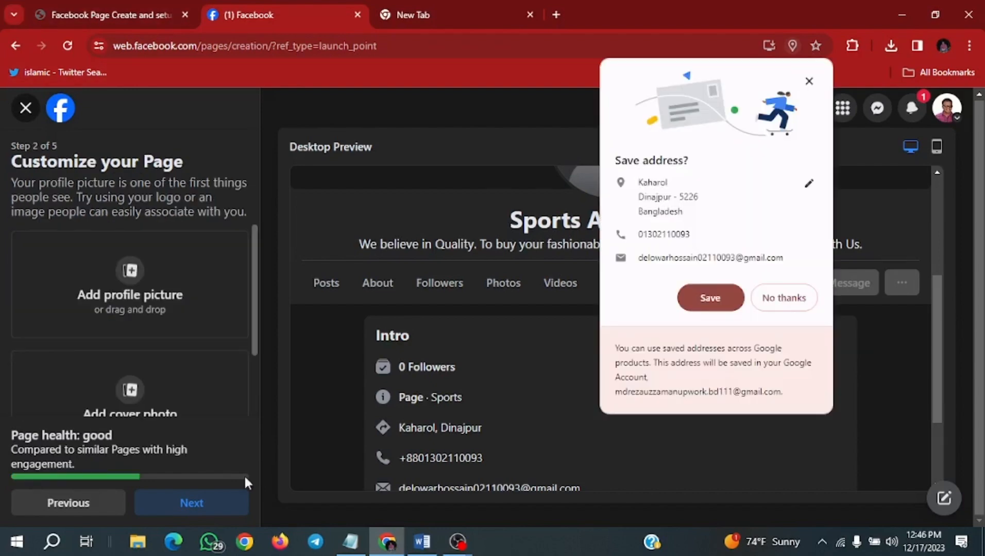
{"action": "left_click", "coordinate": [708, 299]}
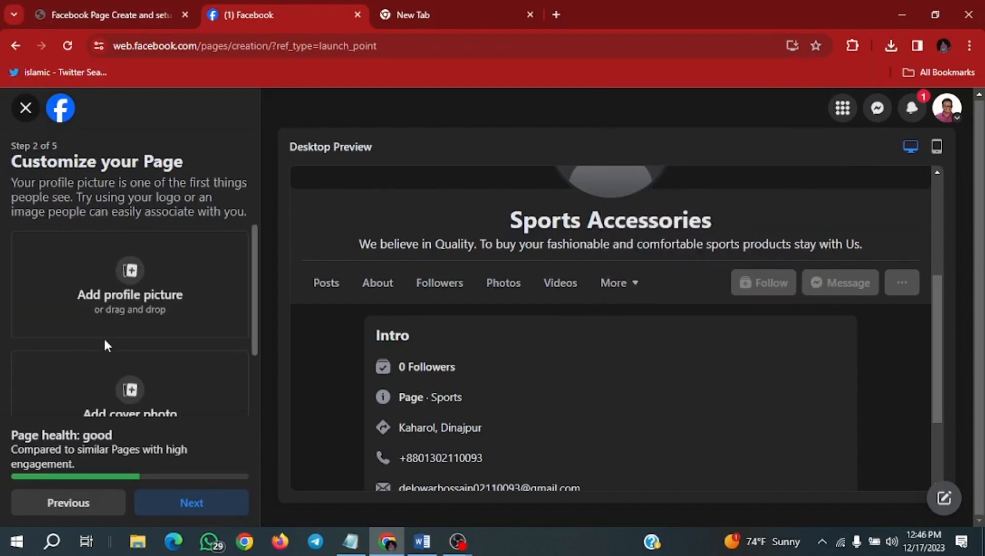
- Scroll through the profile picture and cover photo options and the desktop preview of the page
{"action": "scroll", "coordinate": [121, 313], "scroll_direction": "down", "scroll_amount": 1}
{"action": "scroll", "coordinate": [123, 308], "scroll_direction": "up", "scroll_amount": 1}
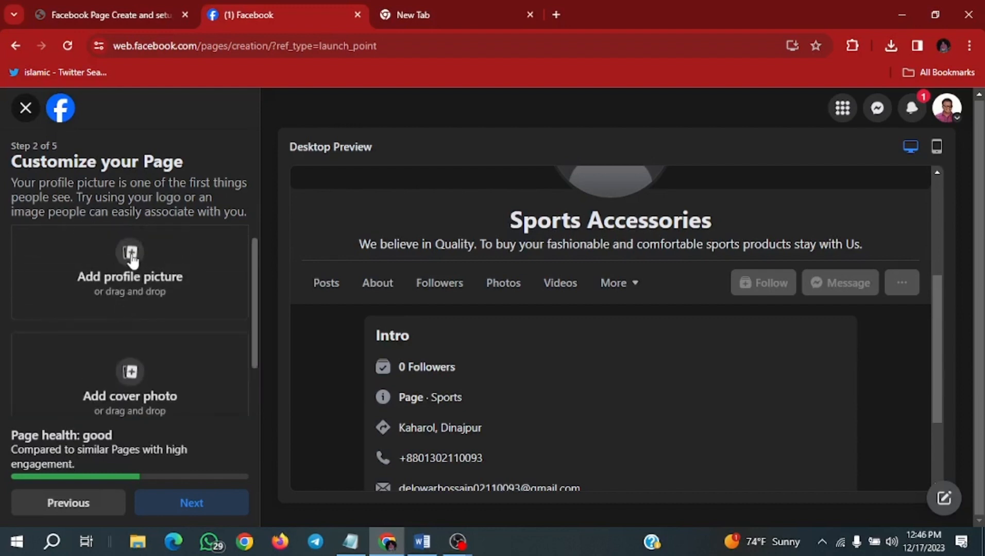
{"action": "scroll", "coordinate": [93, 306], "scroll_direction": "down", "scroll_amount": 1}
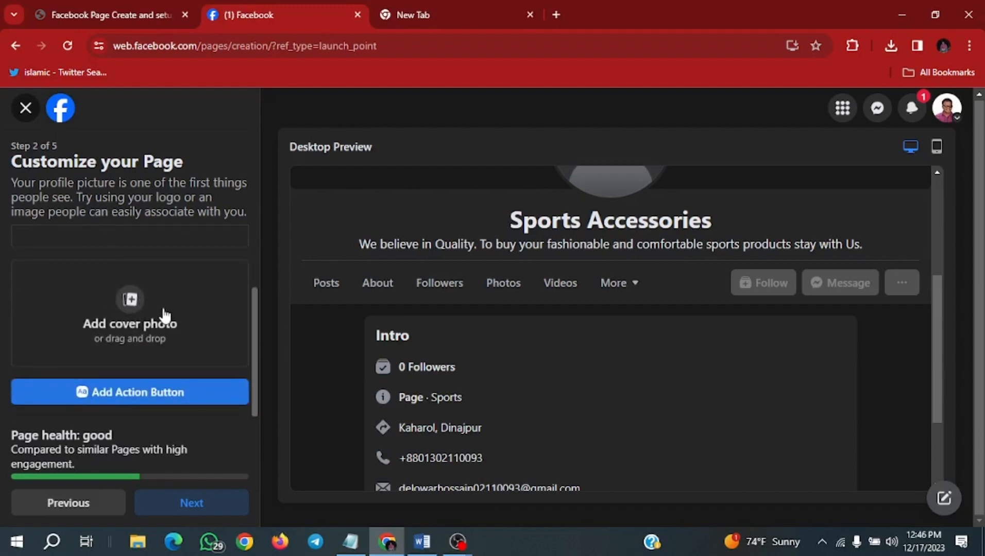
{"action": "scroll", "coordinate": [157, 311], "scroll_direction": "up", "scroll_amount": 2}
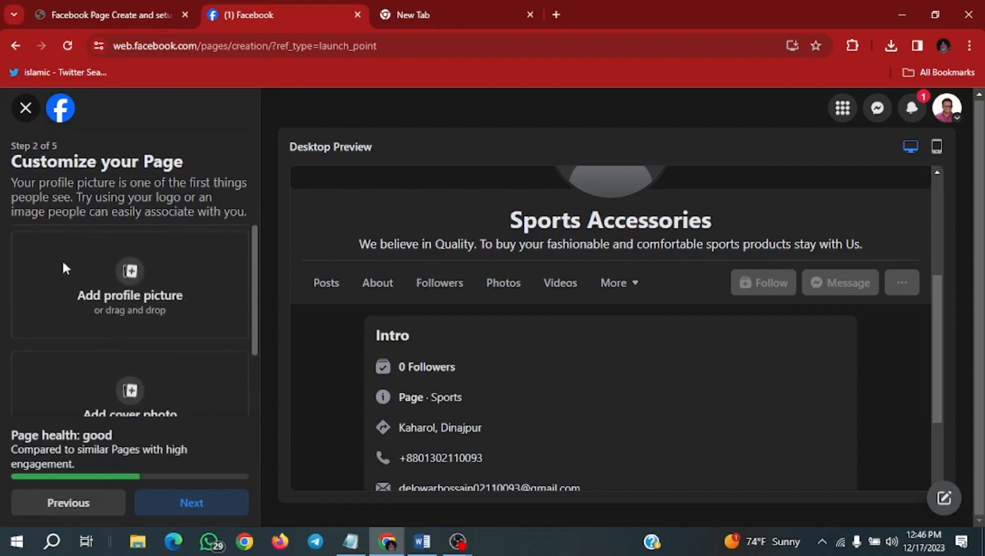
{"action": "scroll", "coordinate": [149, 309], "scroll_direction": "down", "scroll_amount": 1}
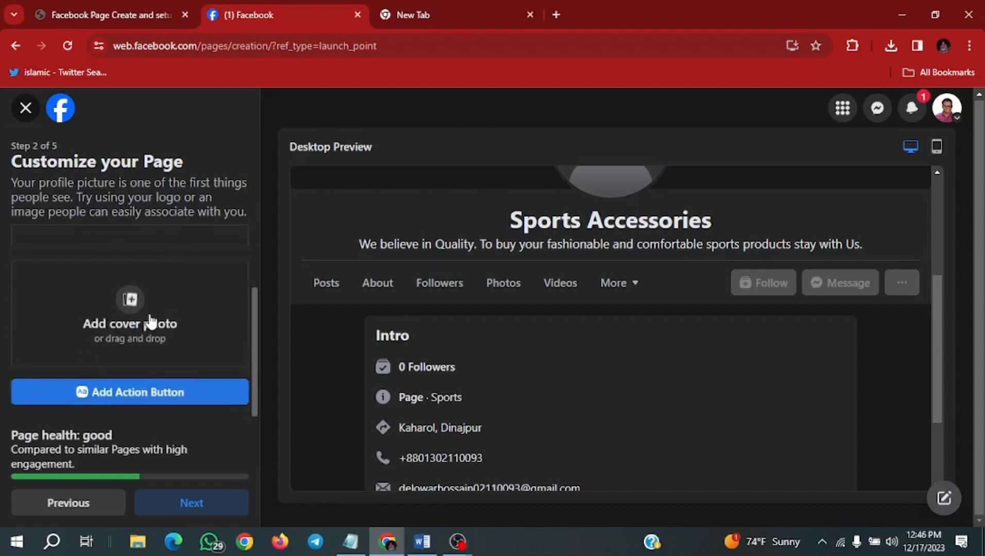
{"action": "scroll", "coordinate": [155, 323], "scroll_direction": "up", "scroll_amount": 1}
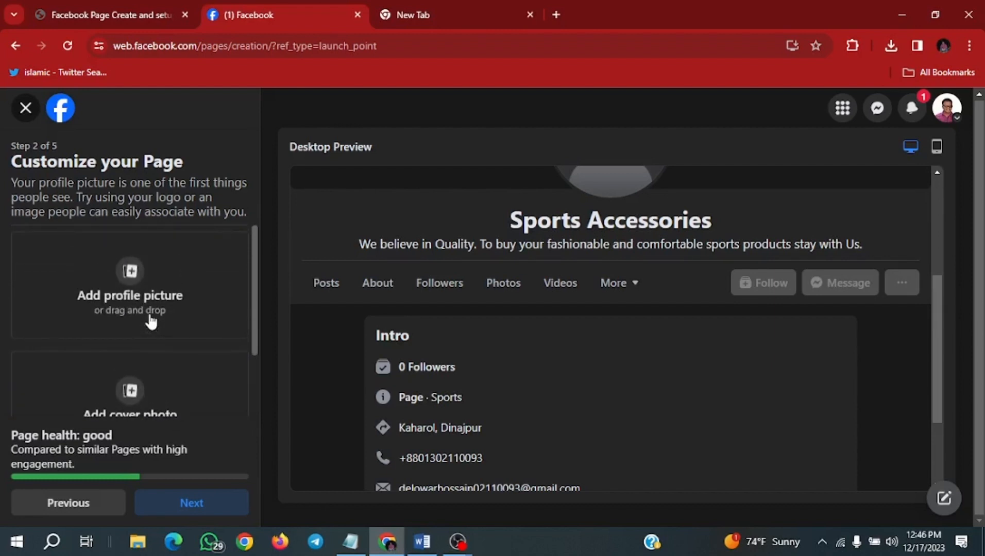
{"action": "scroll", "coordinate": [676, 275], "scroll_direction": "up", "scroll_amount": 2}
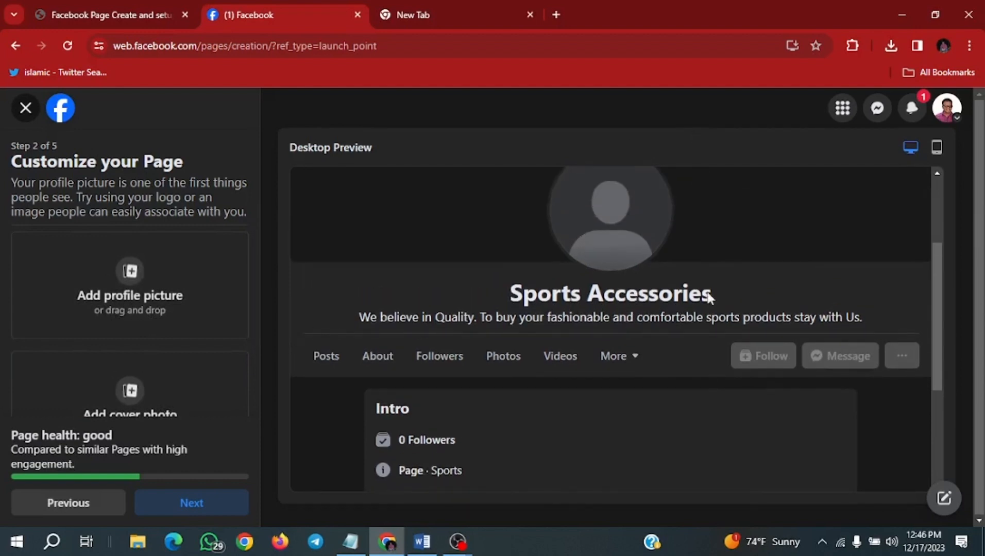
{"action": "scroll", "coordinate": [728, 287], "scroll_direction": "up", "scroll_amount": 2}
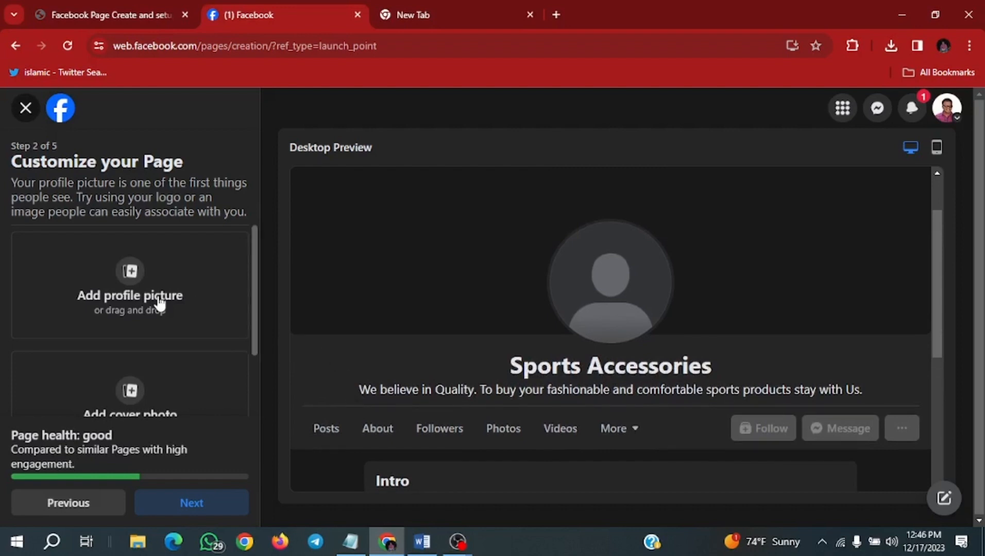
- Upload Profile.jpg from Downloads as the page's profile picture
{"action": "scroll", "coordinate": [149, 360], "scroll_direction": "down", "scroll_amount": 2}
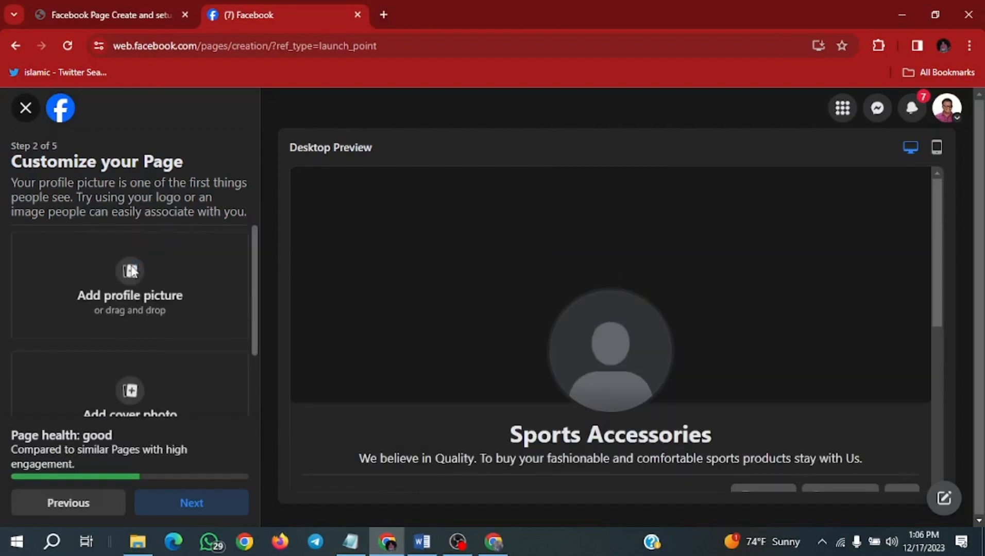
{"action": "left_click", "coordinate": [132, 271]}
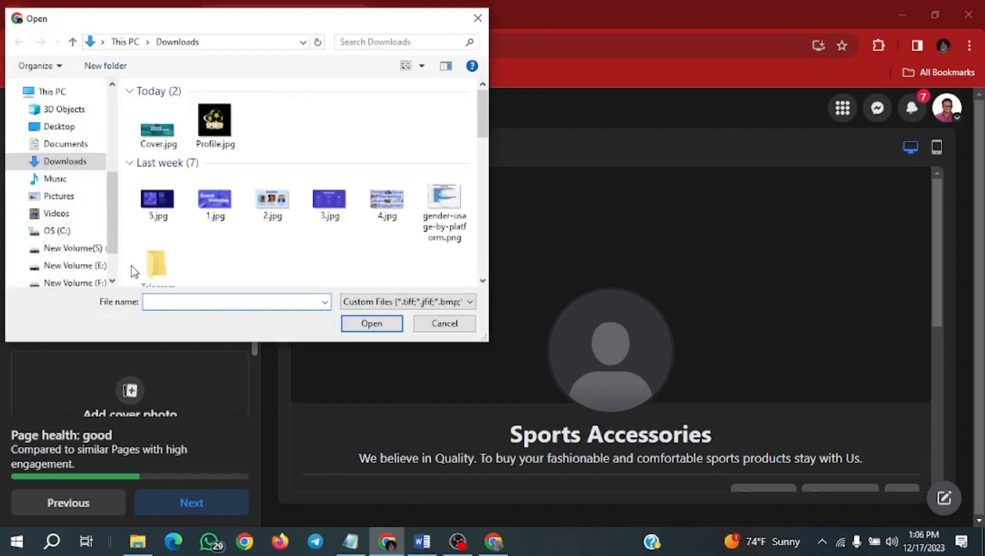
{"action": "left_click", "coordinate": [209, 125]}
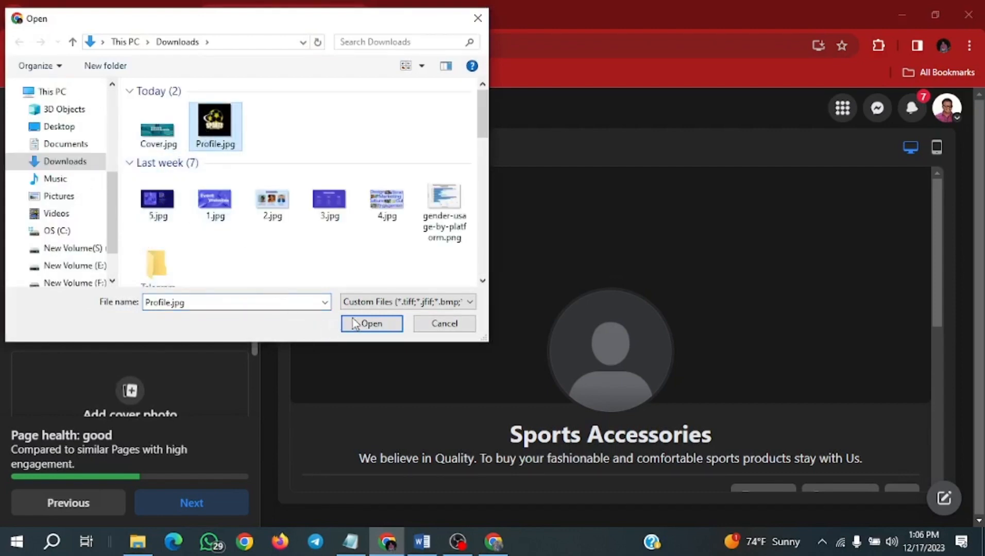
{"action": "left_click", "coordinate": [390, 325]}
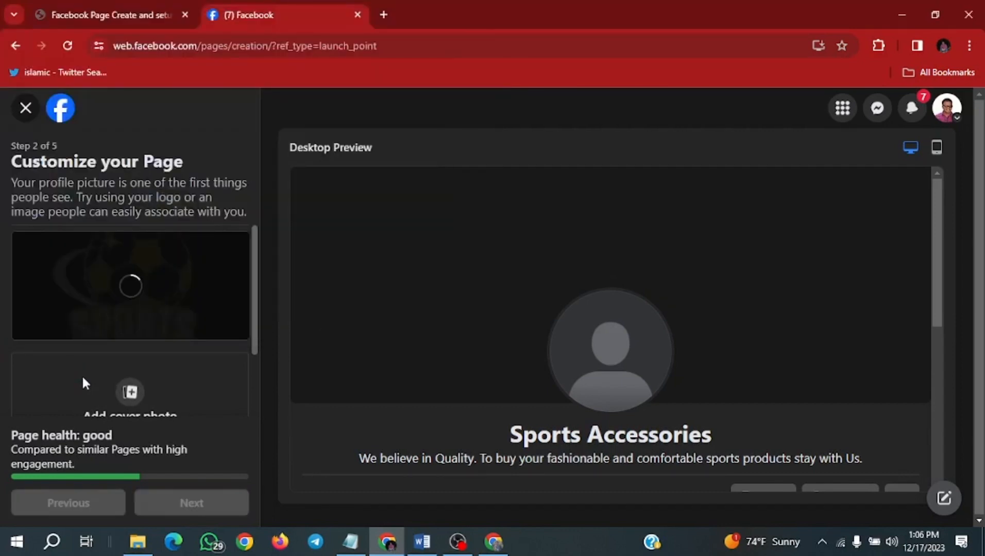
- Upload Cover.jpg from Downloads as the page's cover photo
{"action": "scroll", "coordinate": [109, 262], "scroll_direction": "down", "scroll_amount": 1}
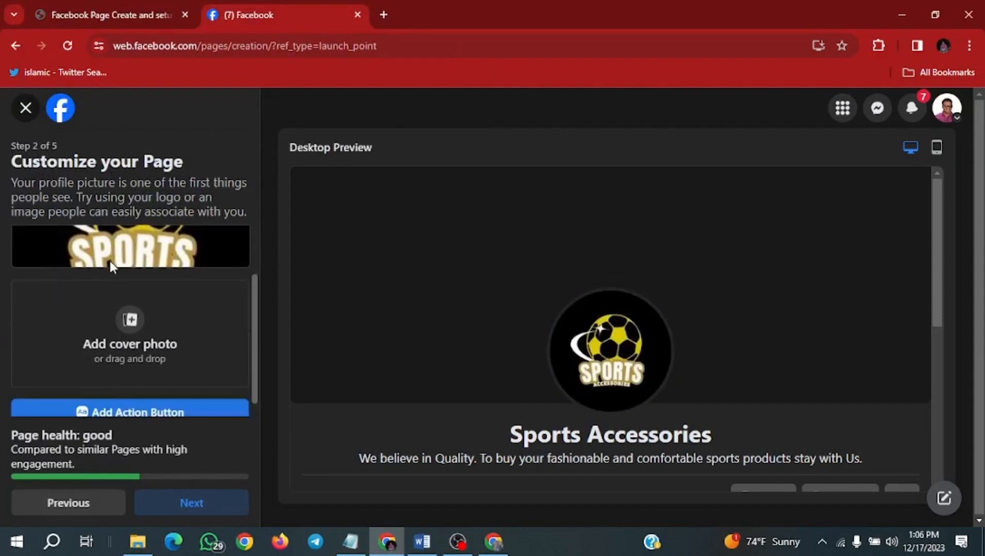
{"action": "left_click", "coordinate": [136, 319]}
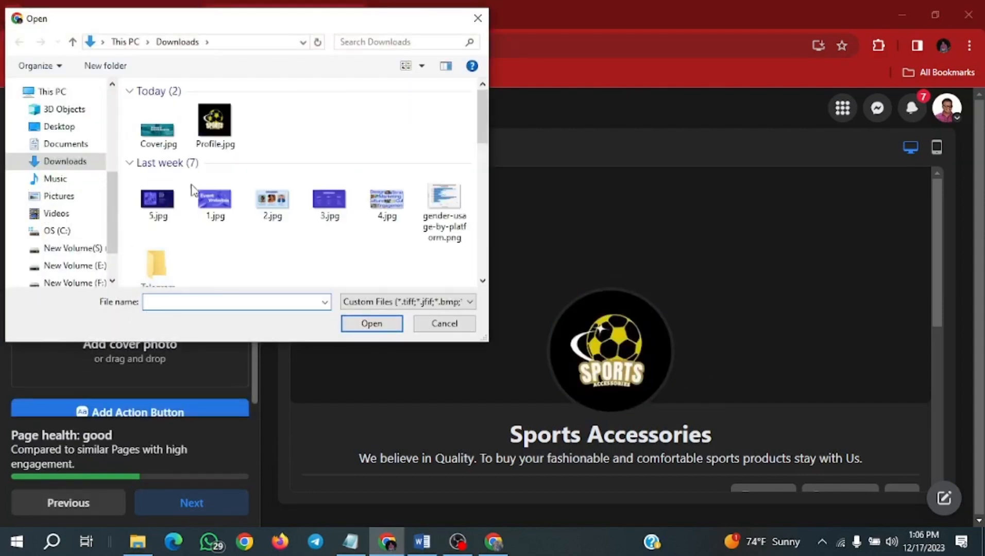
{"action": "left_click", "coordinate": [170, 128]}
{"action": "left_click", "coordinate": [370, 325]}
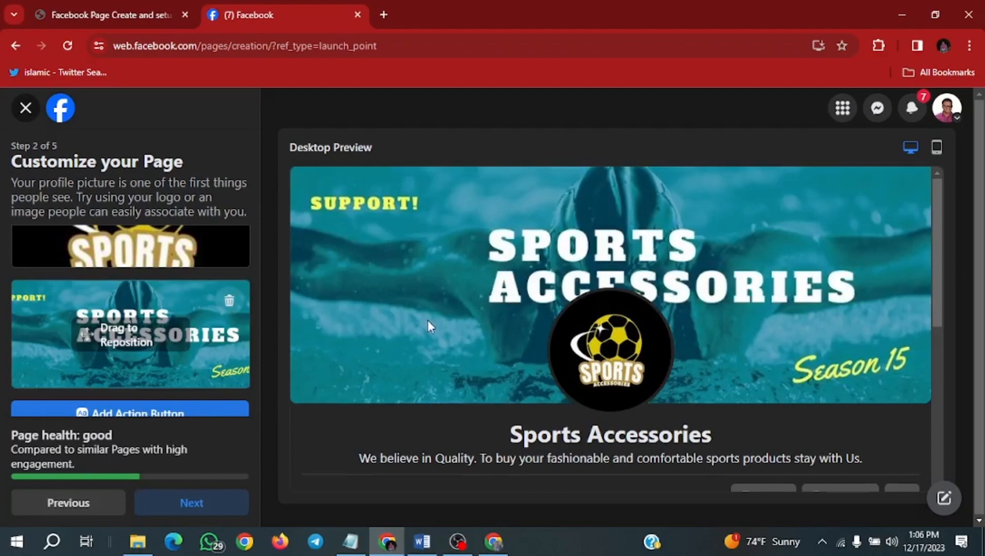
- Open the action button customisation and choose View Shop as the page's action button
{"action": "scroll", "coordinate": [428, 320], "scroll_direction": "down", "scroll_amount": 4}
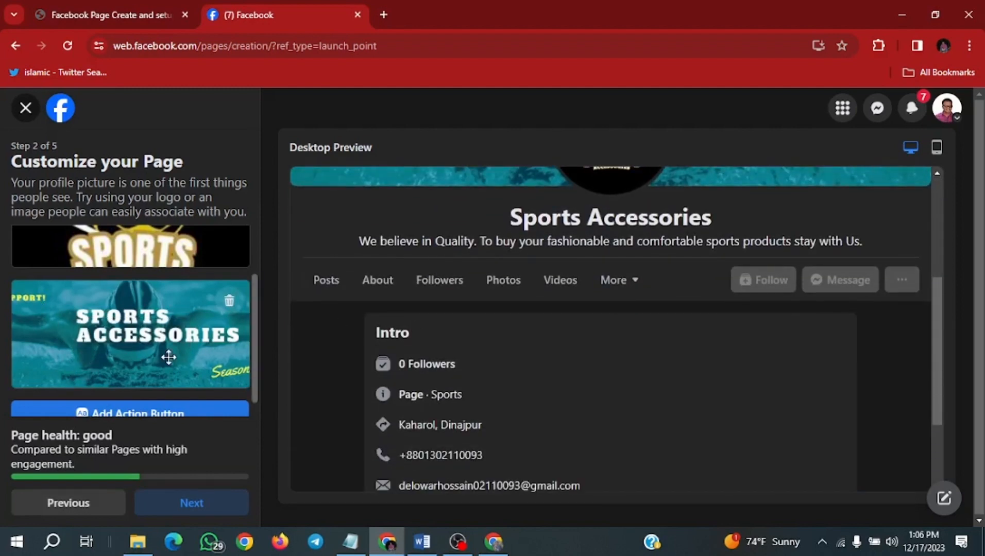
{"action": "scroll", "coordinate": [167, 360], "scroll_direction": "down", "scroll_amount": 1}
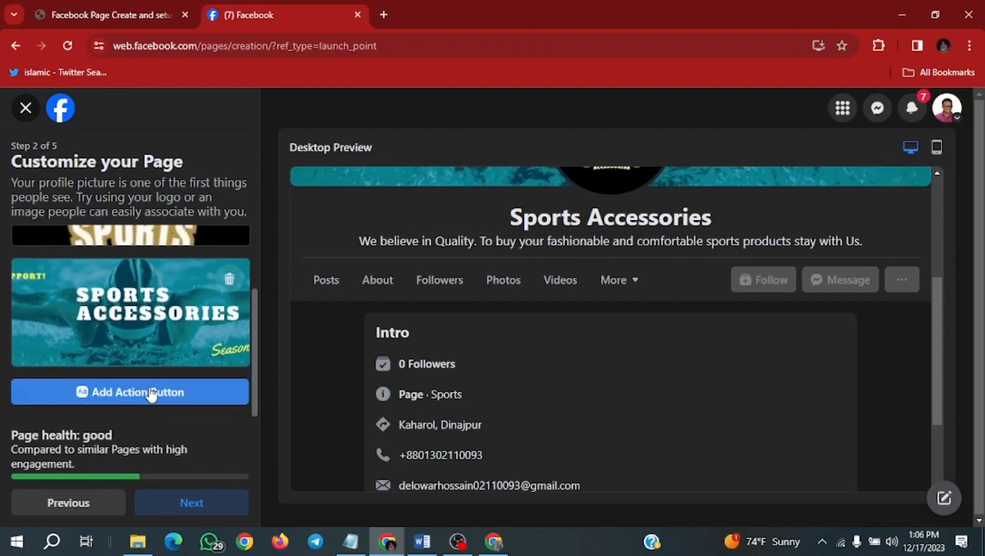
{"action": "left_click", "coordinate": [151, 394]}
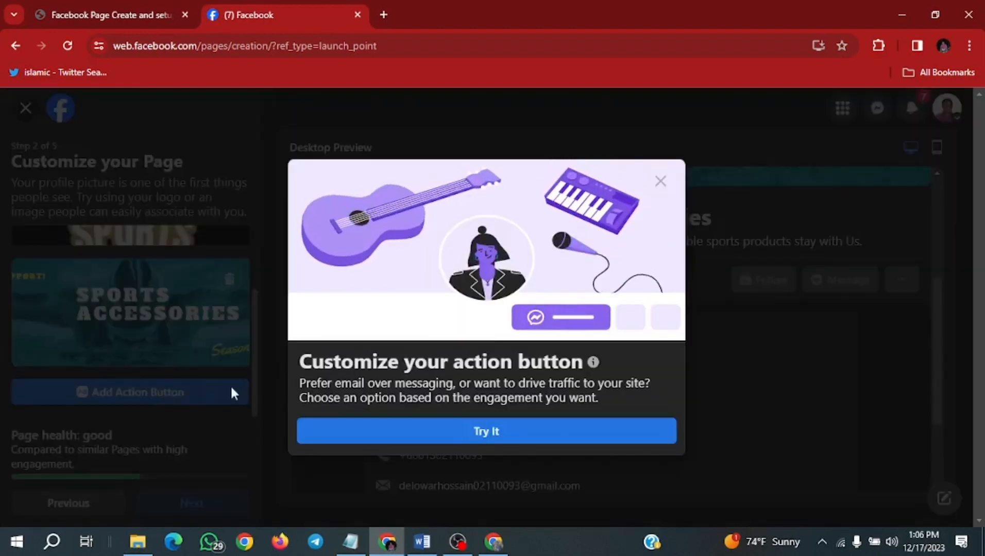
{"action": "left_click", "coordinate": [484, 430]}
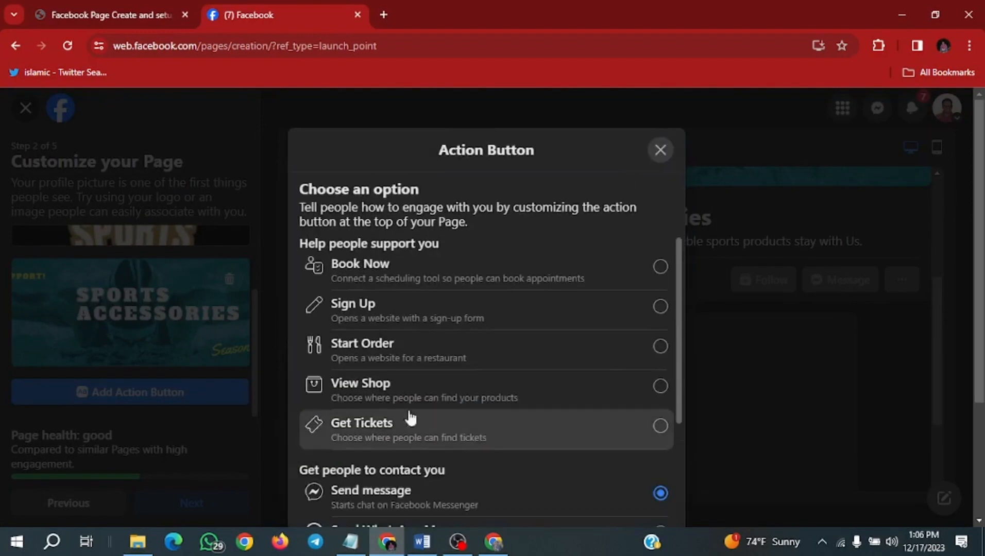
{"action": "scroll", "coordinate": [367, 326], "scroll_direction": "down", "scroll_amount": 1}
{"action": "scroll", "coordinate": [330, 330], "scroll_direction": "up", "scroll_amount": 1}
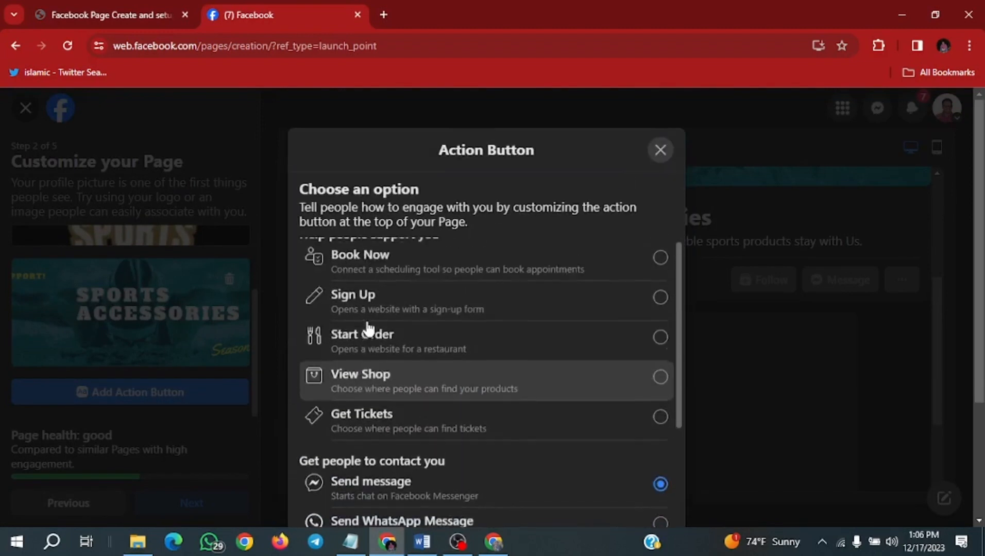
{"action": "scroll", "coordinate": [368, 325], "scroll_direction": "down", "scroll_amount": 5}
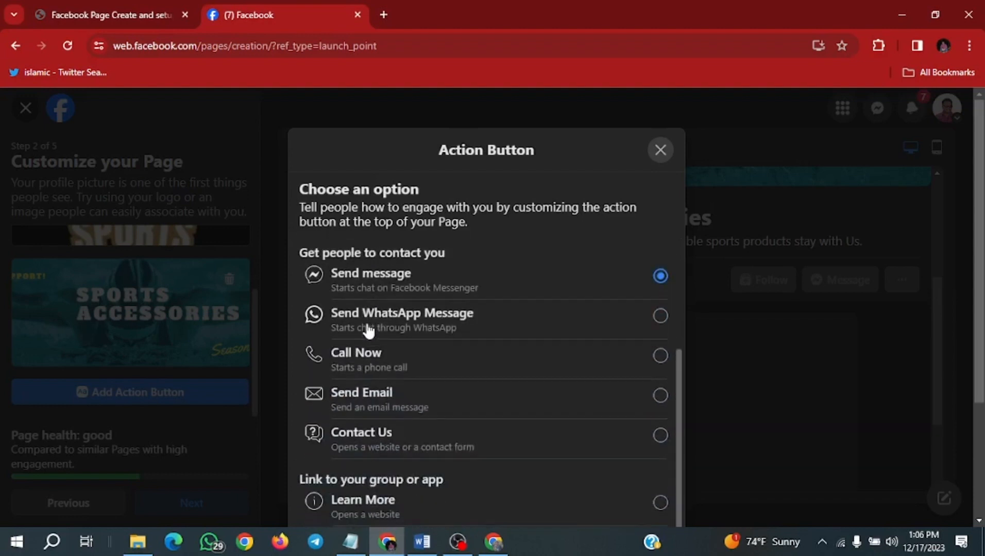
{"action": "scroll", "coordinate": [368, 330], "scroll_direction": "up", "scroll_amount": 5}
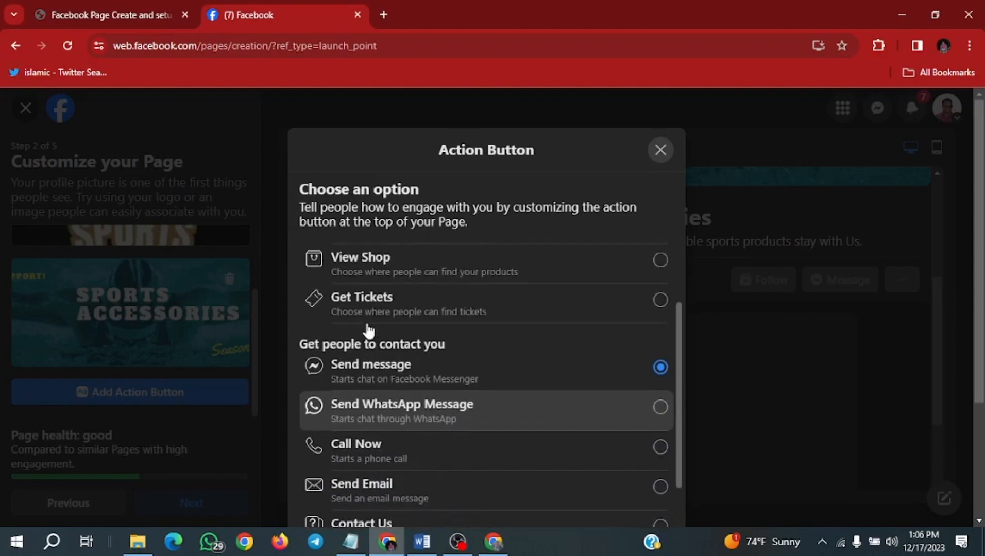
{"action": "left_click", "coordinate": [504, 351]}
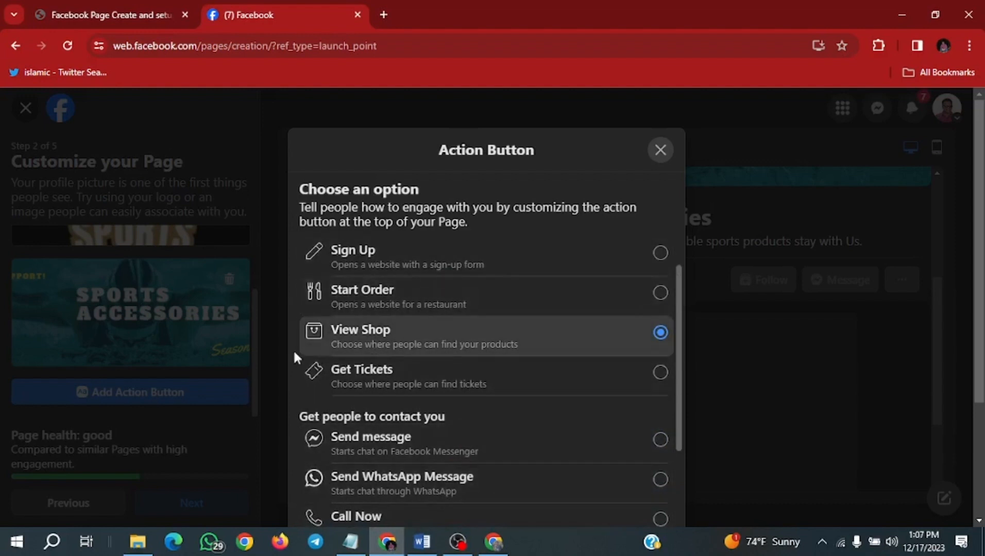
- Review the remaining action button options and continue with the View Shop choice
{"action": "scroll", "coordinate": [578, 405], "scroll_direction": "down", "scroll_amount": 5}
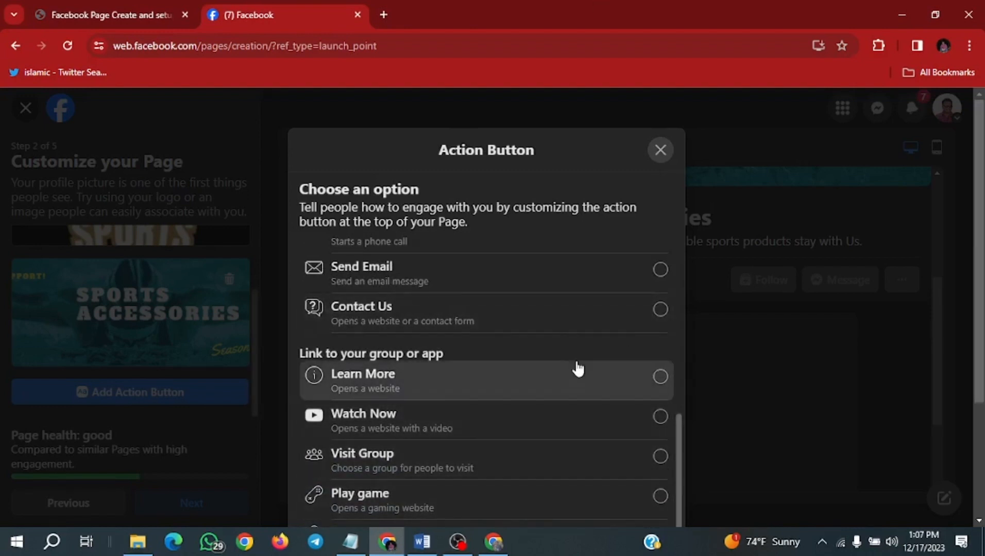
{"action": "key", "text": "ctrl+minus"}
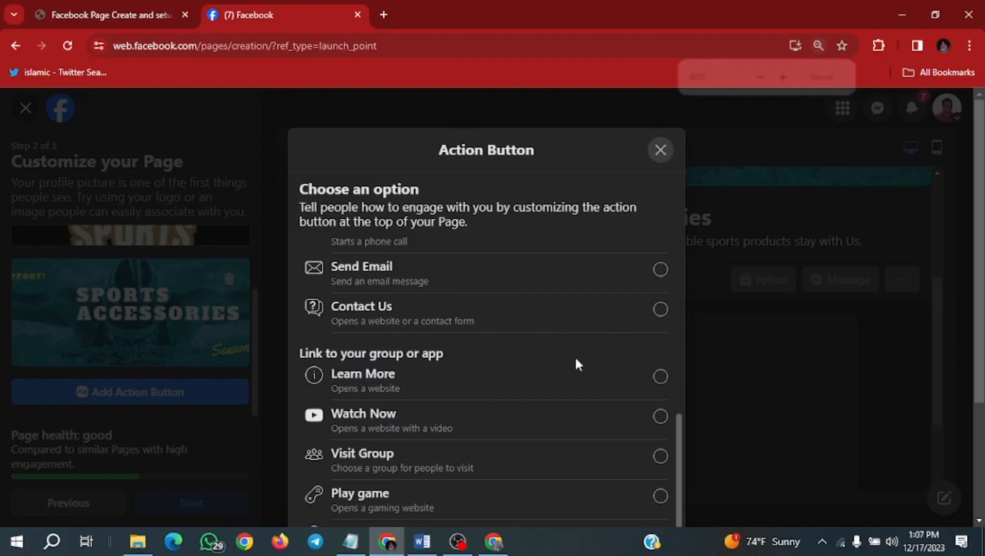
{"action": "key", "text": "ctrl+minus"}
{"action": "key", "text": "ctrl+minus"}
{"action": "key", "text": "ctrl+minus"}
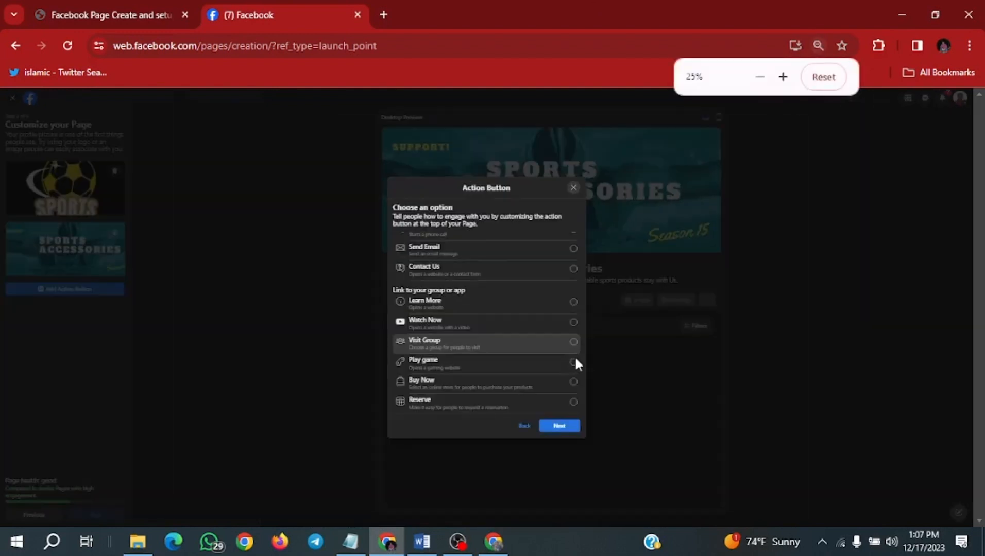
{"action": "key", "text": "ctrl+plus"}
{"action": "key", "text": "ctrl+plus"}
{"action": "key", "text": "ctrl+plus"}
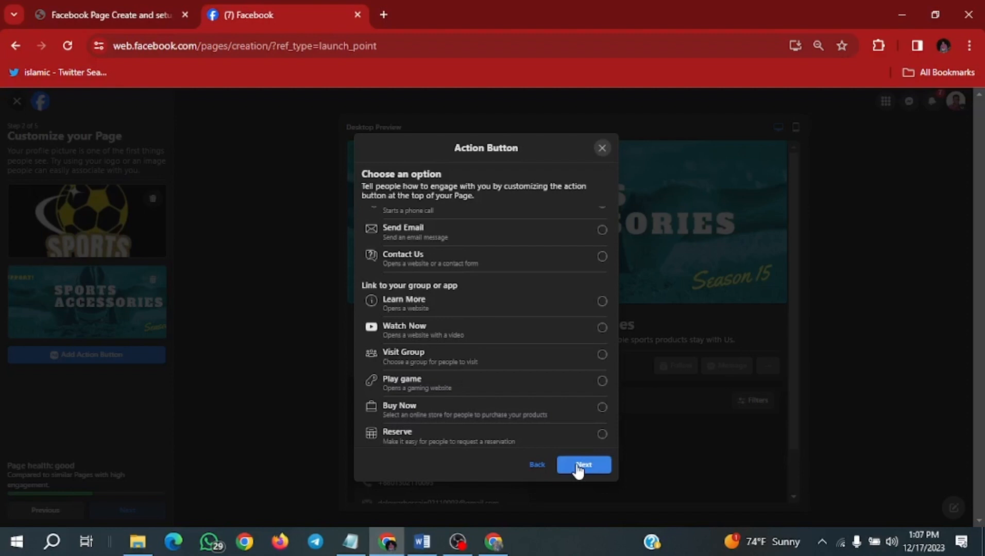
{"action": "left_click", "coordinate": [578, 467]}
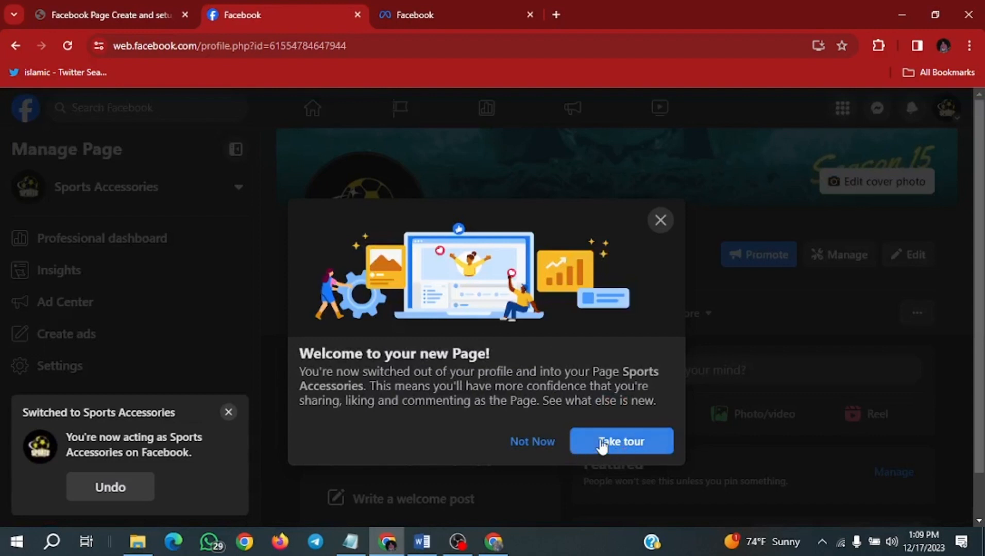
- Start the new Page tour and advance through its introductory steps
{"action": "left_click", "coordinate": [602, 443]}
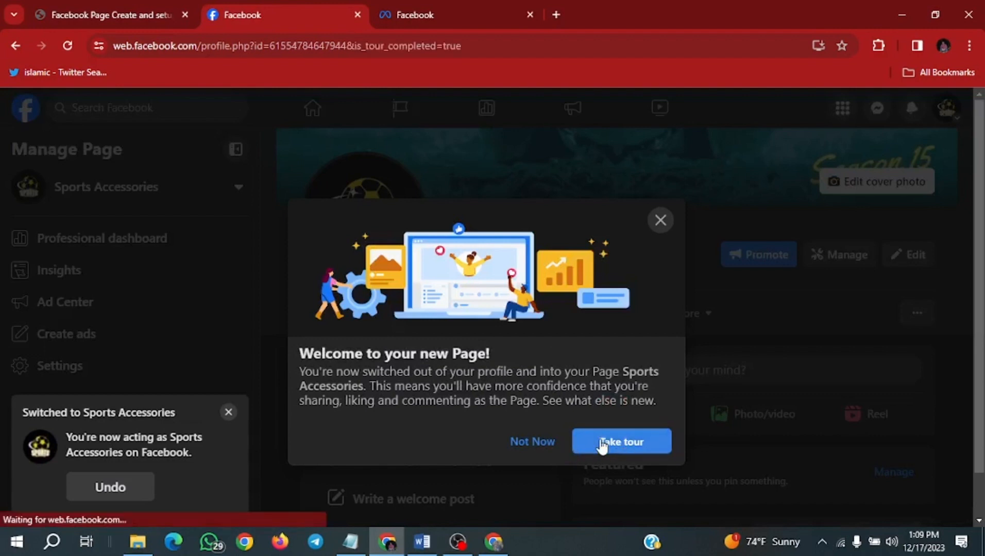
{"action": "left_click", "coordinate": [886, 264]}
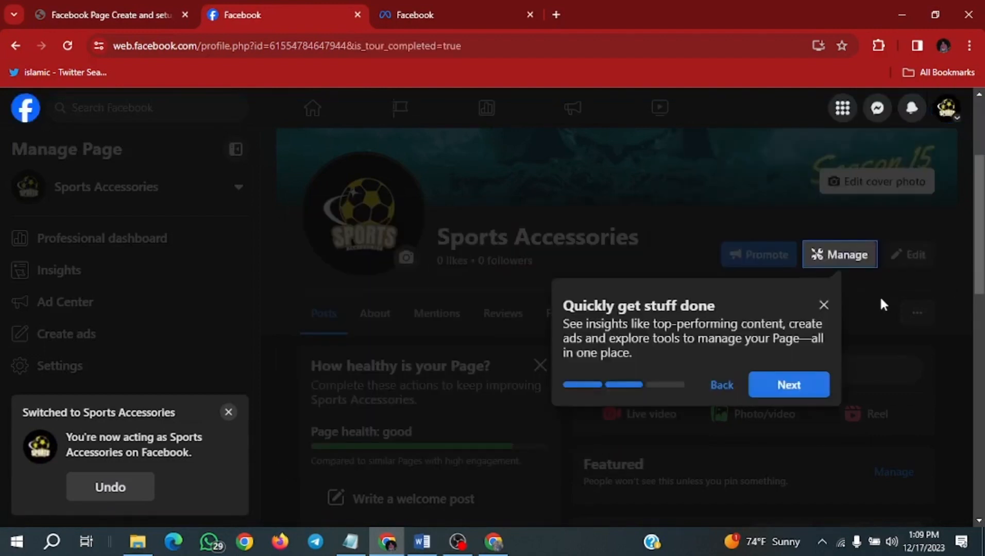
{"action": "left_click", "coordinate": [809, 388]}
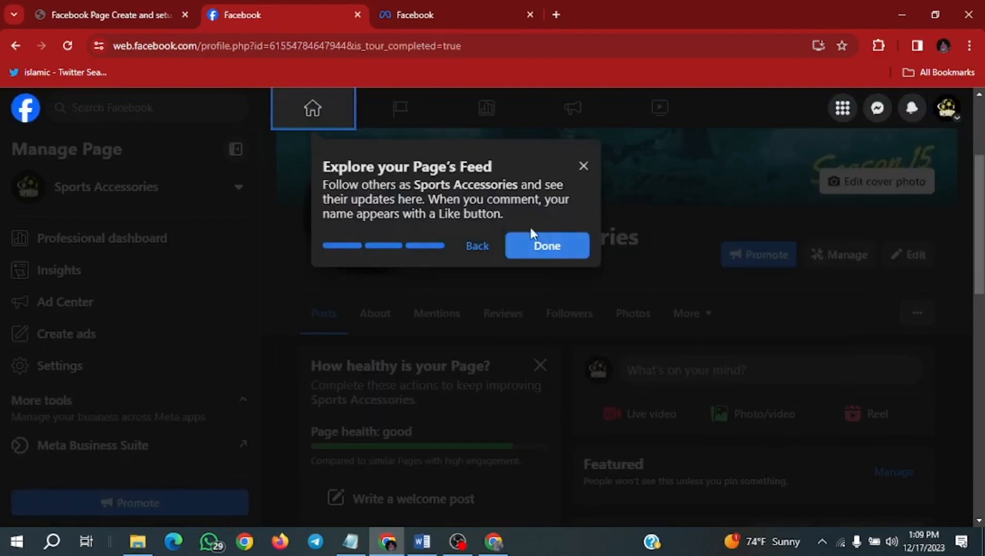
- Finish the Page tour and dismiss the reminder about restarting it
{"action": "left_click", "coordinate": [540, 254]}
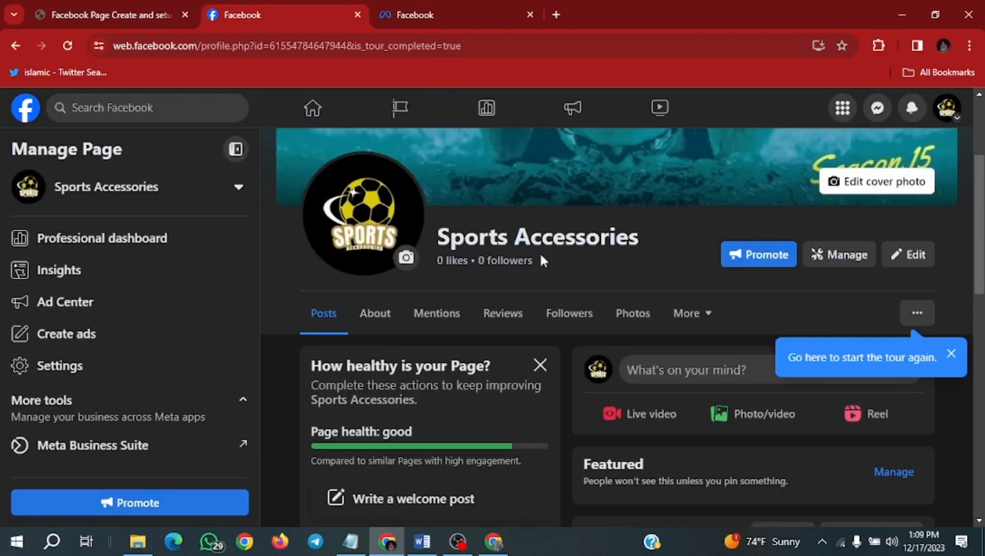
{"action": "left_click", "coordinate": [952, 355]}
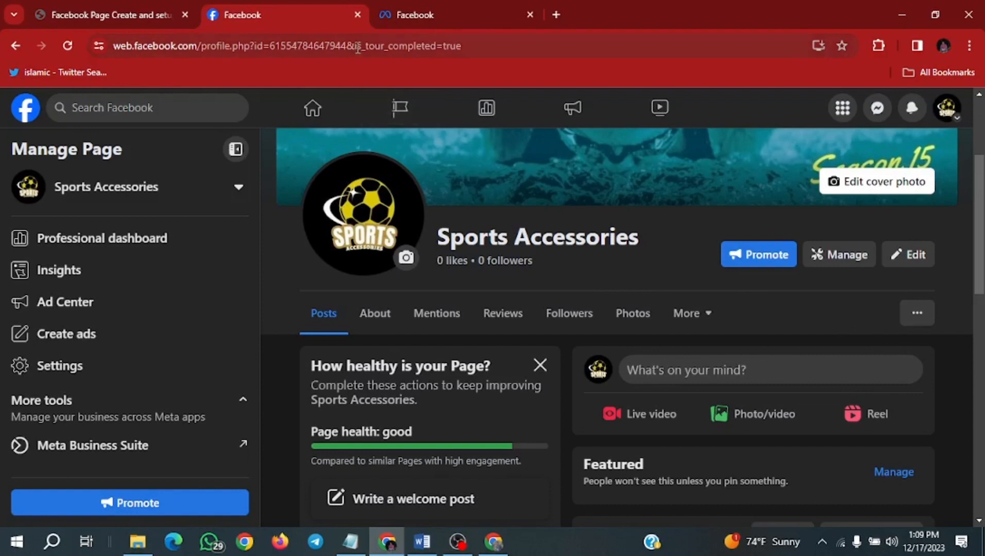
- Scroll through the finished page to review its intro, category, contact details, website and photos
{"action": "left_click_drag", "start_coordinate": [459, 46], "coordinate": [202, 14]}
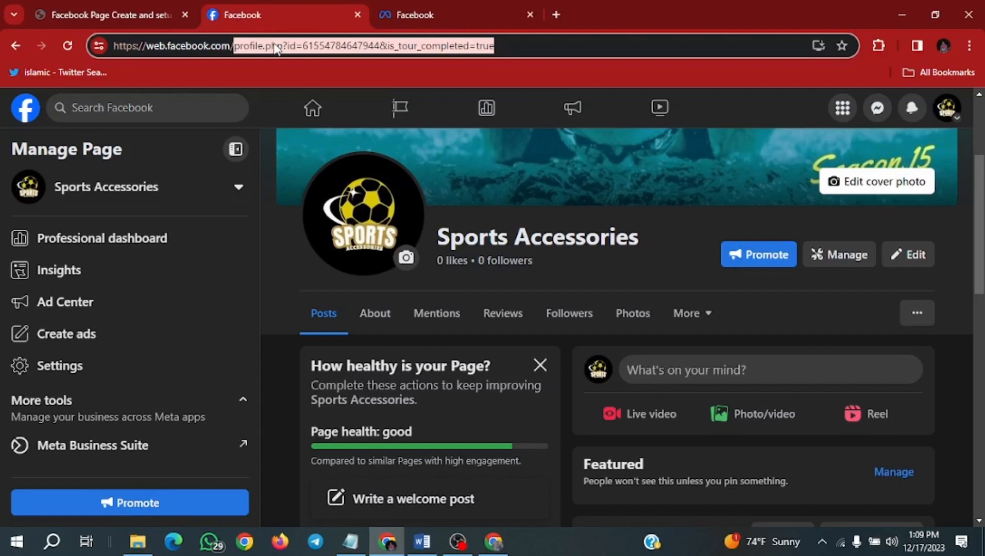
{"action": "scroll", "coordinate": [220, 136], "scroll_direction": "down", "scroll_amount": 7}
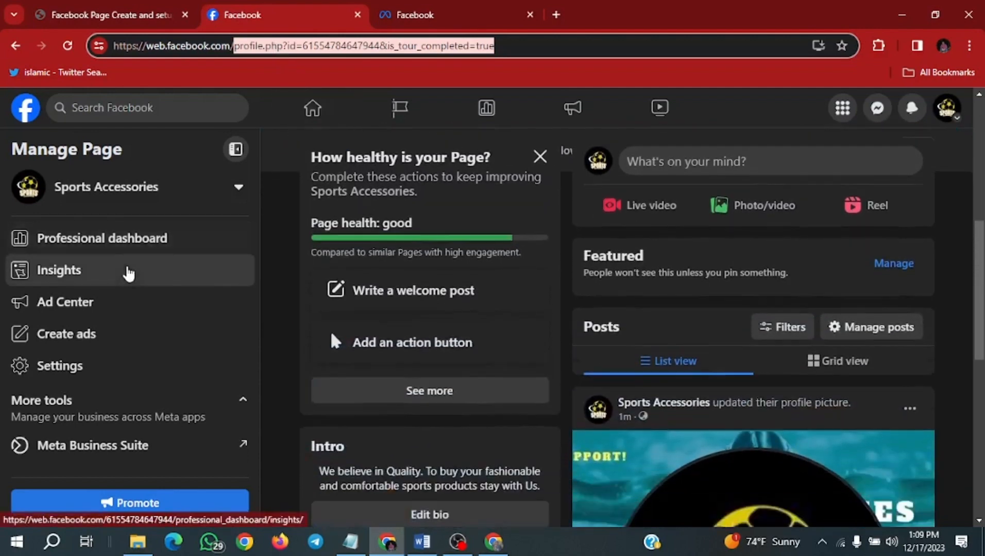
{"action": "scroll", "coordinate": [484, 366], "scroll_direction": "down", "scroll_amount": 3}
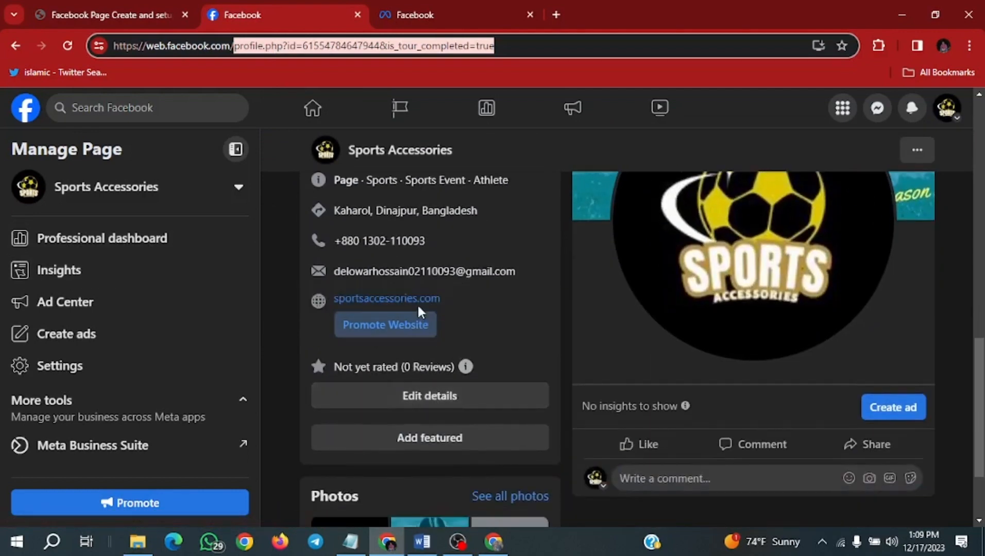
{"action": "scroll", "coordinate": [389, 258], "scroll_direction": "up", "scroll_amount": 2}
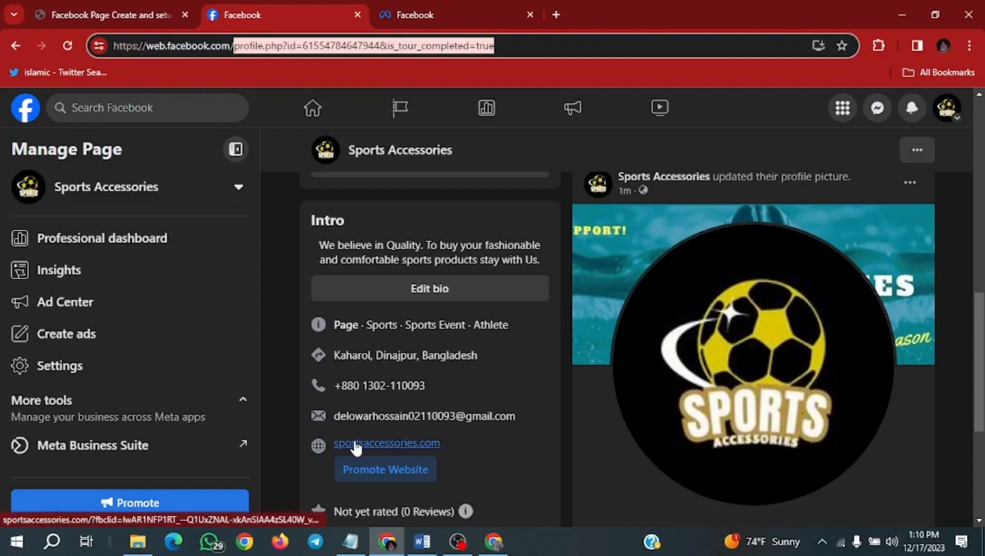
{"action": "scroll", "coordinate": [356, 443], "scroll_direction": "down", "scroll_amount": 3}
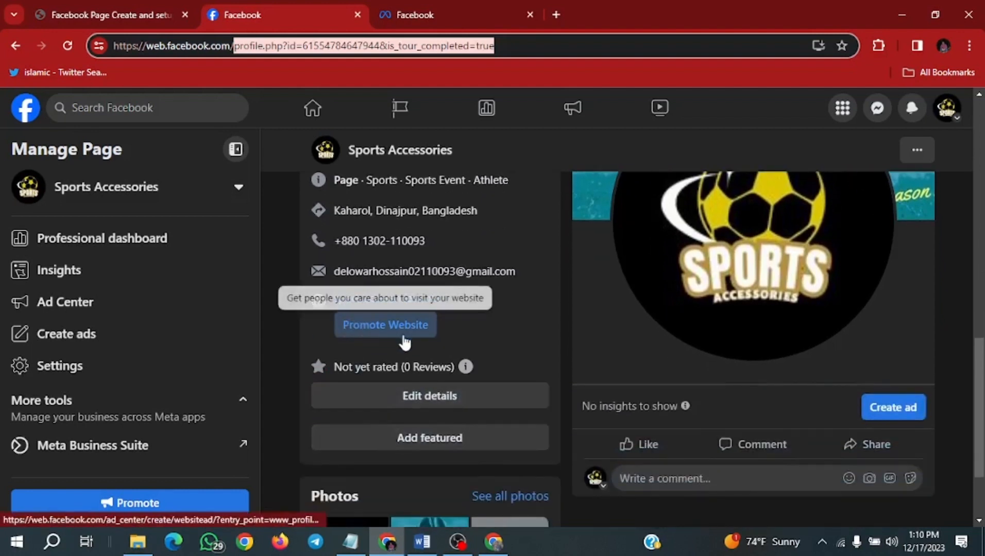
{"action": "scroll", "coordinate": [399, 340], "scroll_direction": "down", "scroll_amount": 1}
{"action": "scroll", "coordinate": [399, 340], "scroll_direction": "down", "scroll_amount": 1}
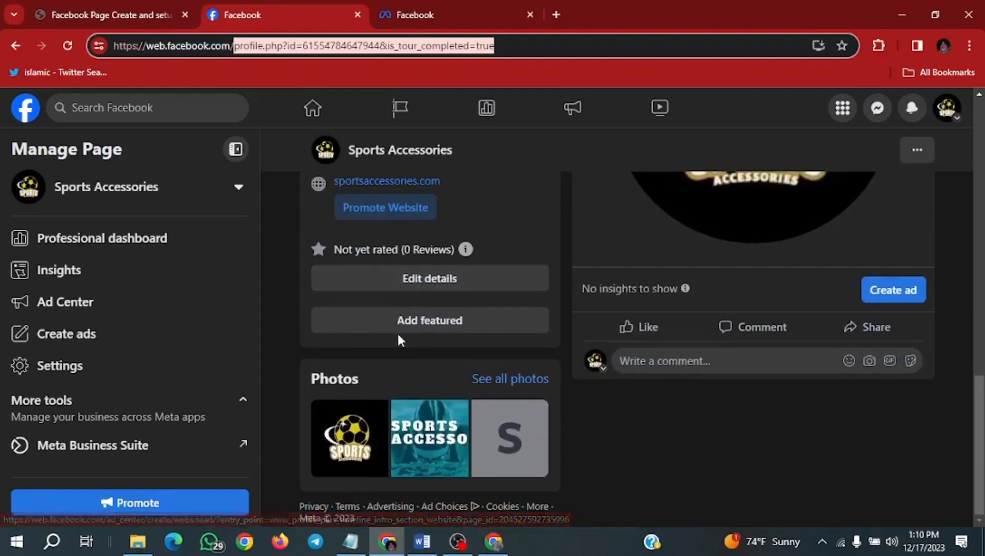
{"action": "scroll", "coordinate": [330, 192], "scroll_direction": "up", "scroll_amount": 10}
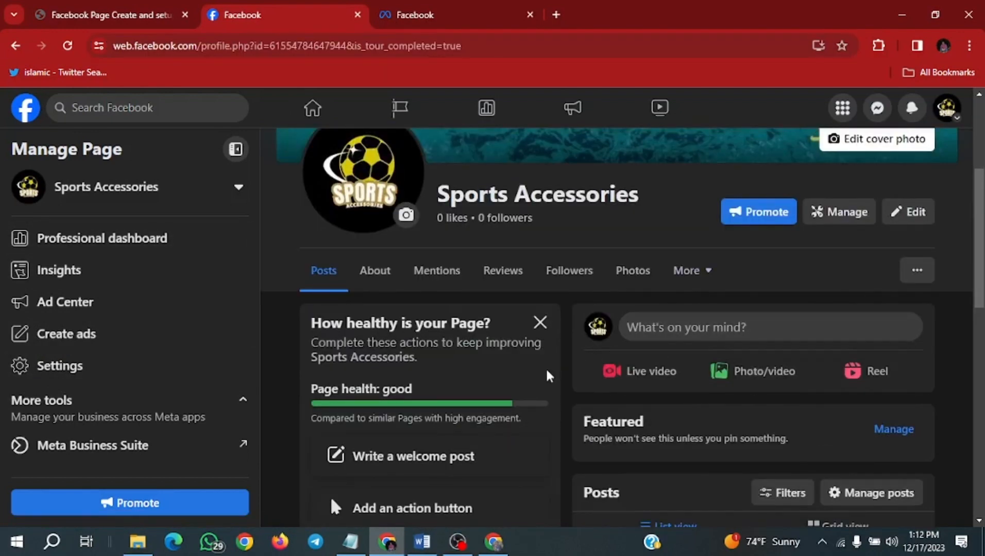
{"action": "scroll", "coordinate": [423, 368], "scroll_direction": "down", "scroll_amount": 5}
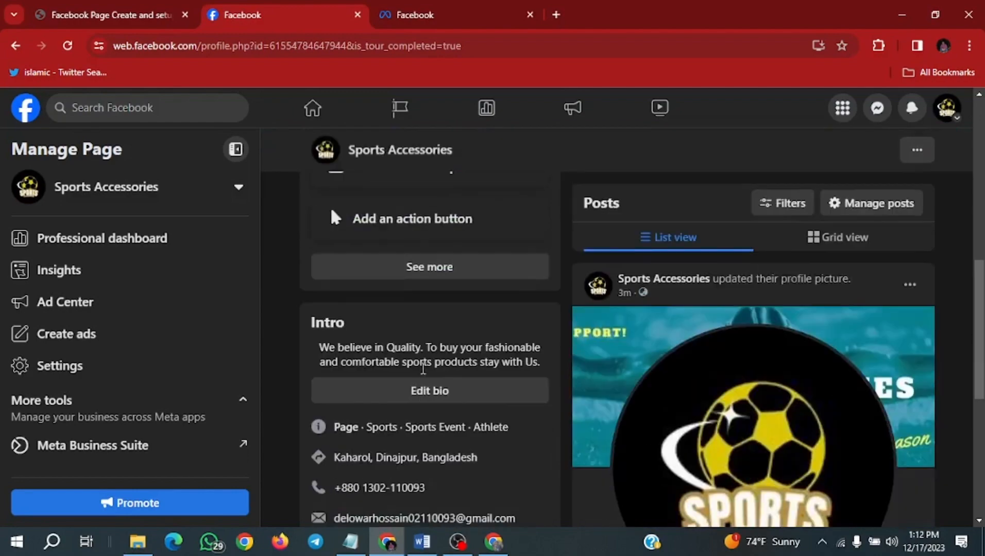